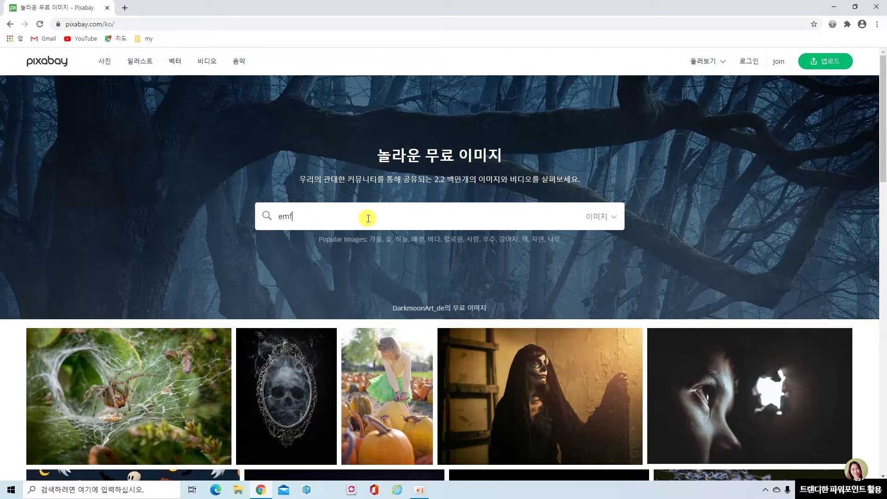
Search the image library for 들꽃 and open the photo of purple violets in a dry grass field
text(드)
key(Return)
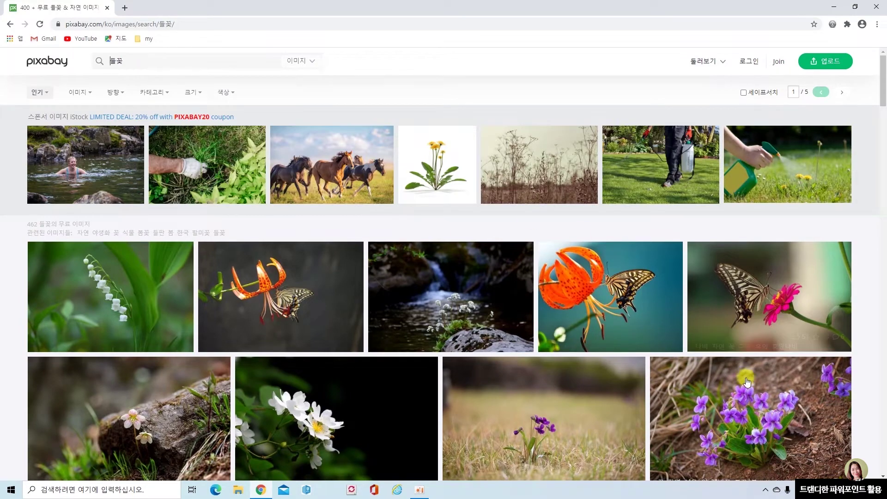
scroll(738, 397, down, 4)
scroll(738, 401, down, 14)
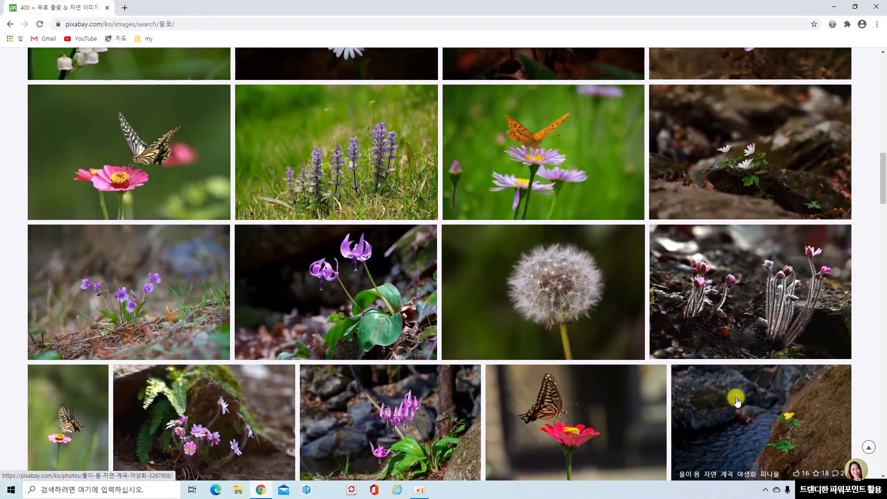
scroll(737, 402, up, 15)
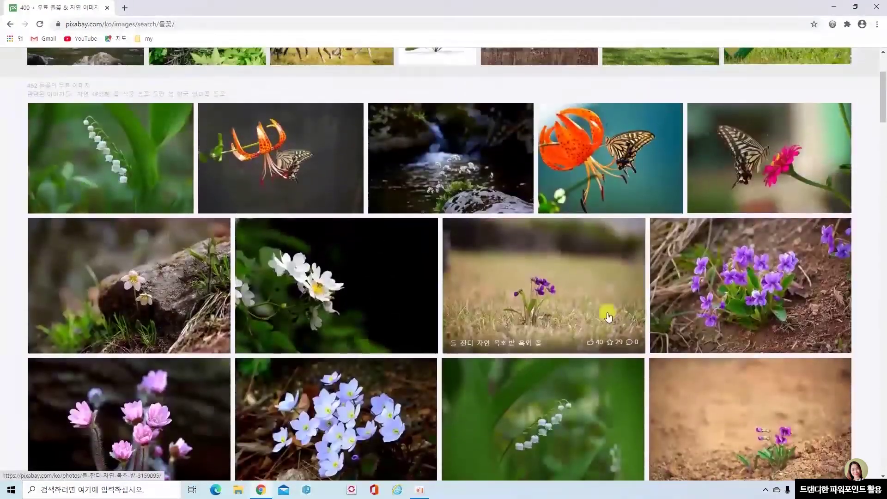
click(608, 317)
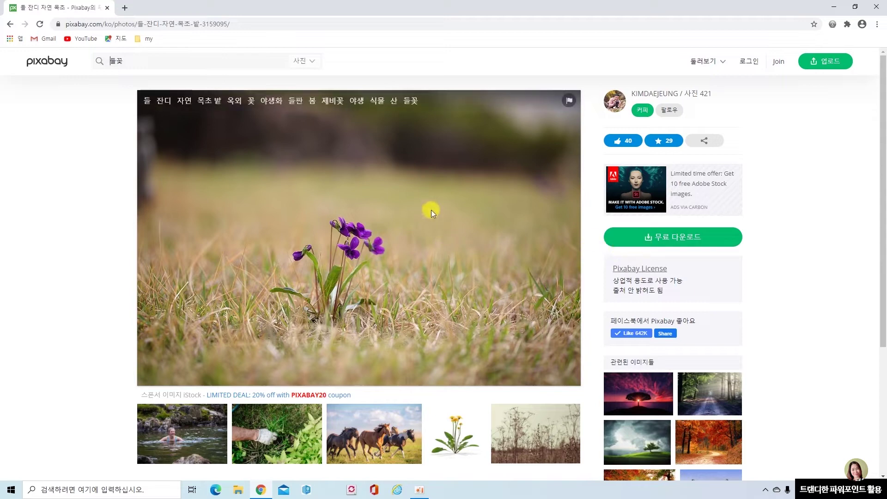
click(666, 240)
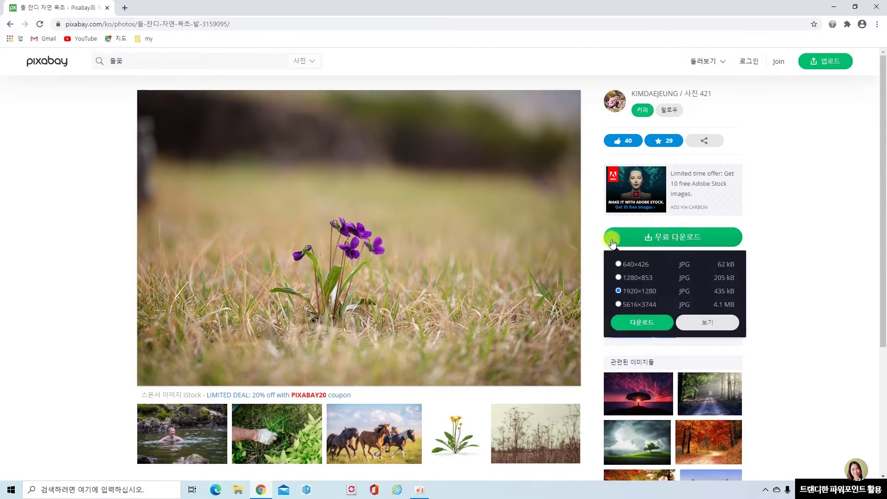
click(640, 323)
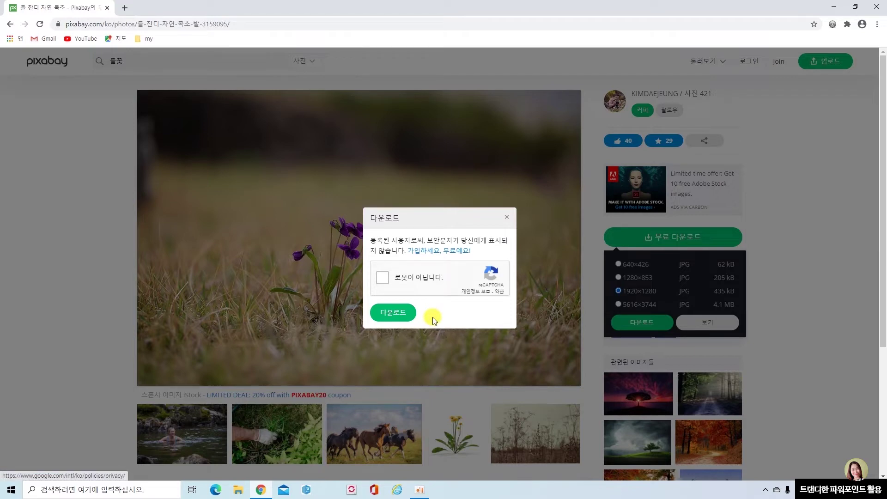
click(508, 218)
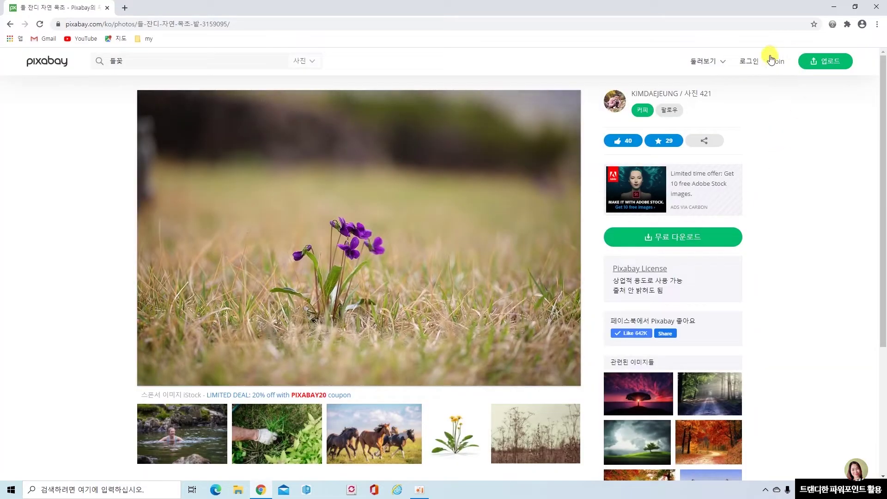
Log in to Pixabay through a Google account, choosing the account and entering the account password
click(759, 64)
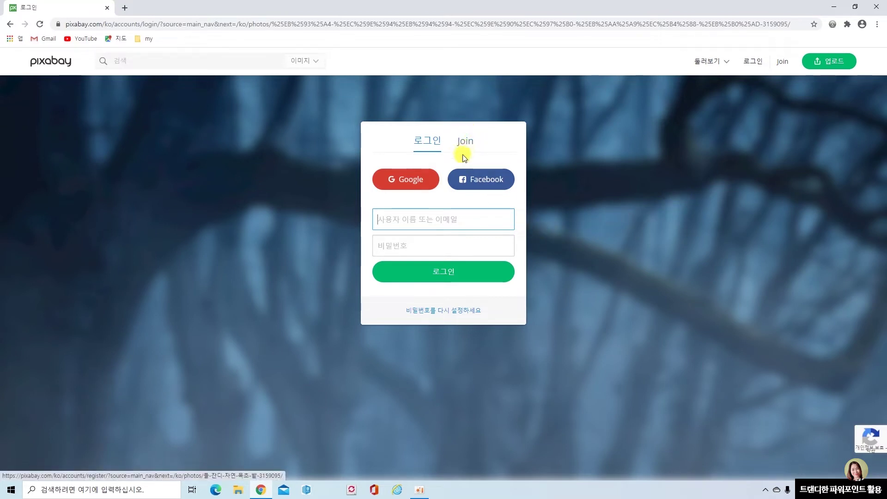
click(414, 179)
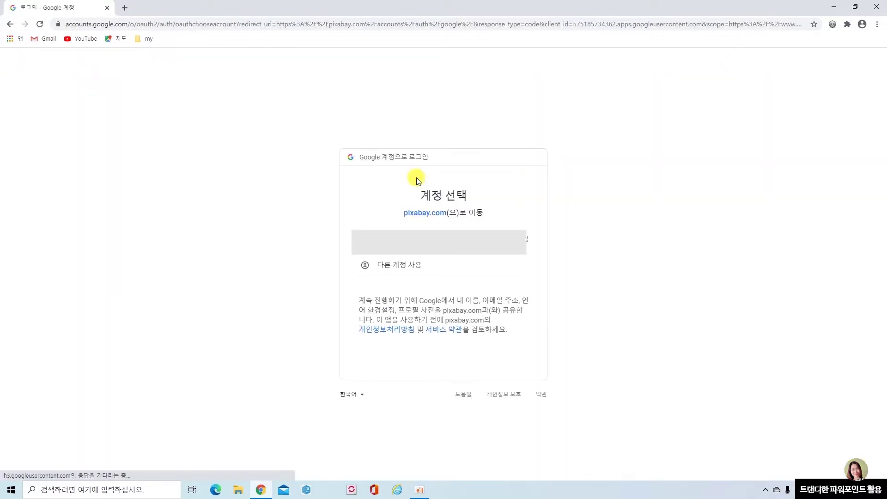
click(422, 270)
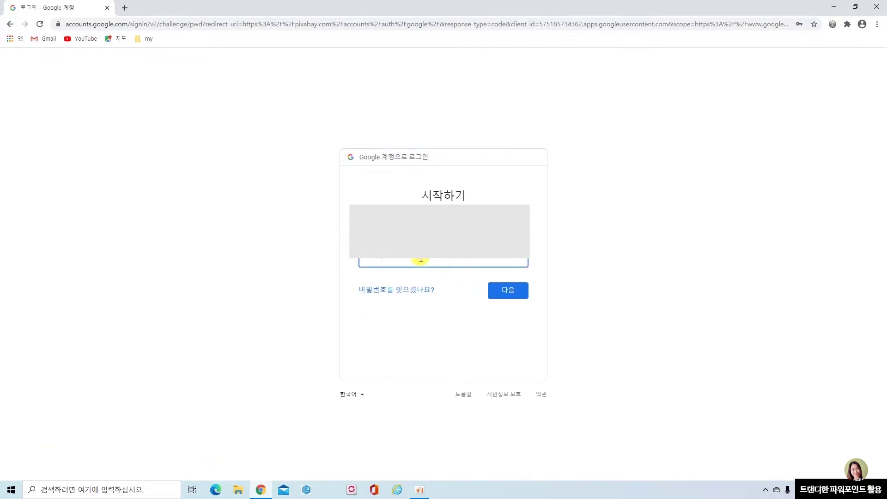
click(514, 290)
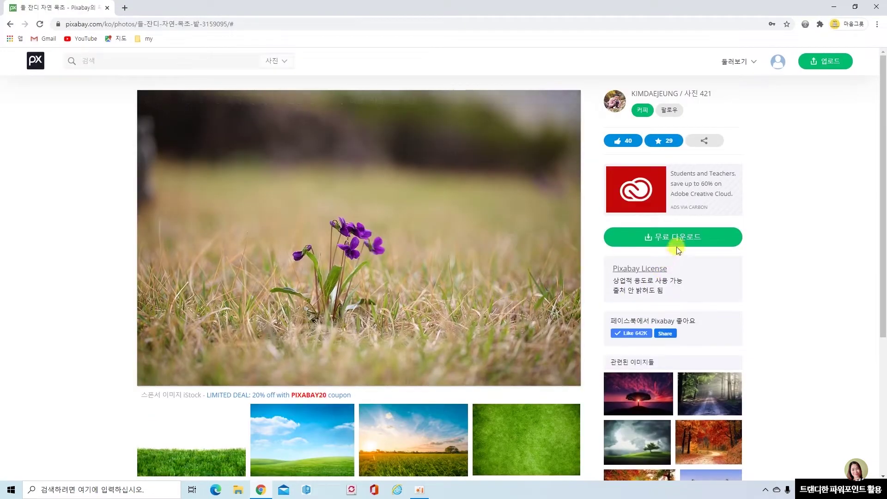
Download the violet photo as a free JPG at 1920×1280
click(674, 237)
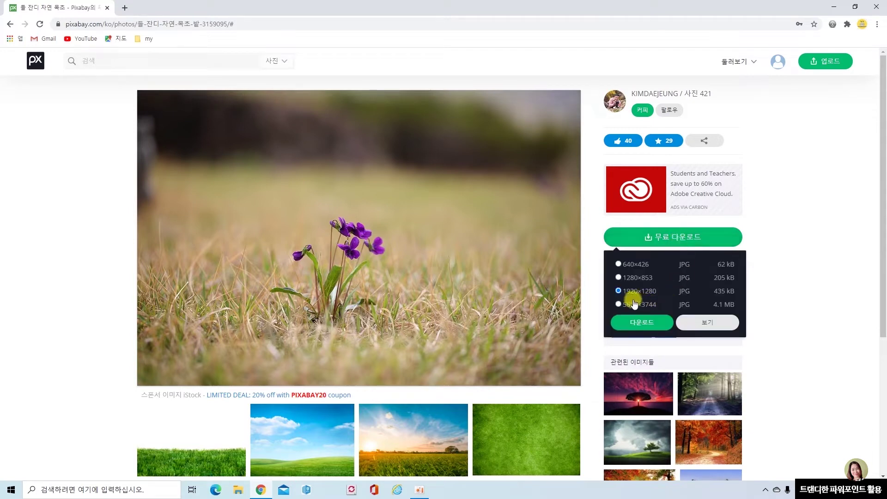
click(653, 323)
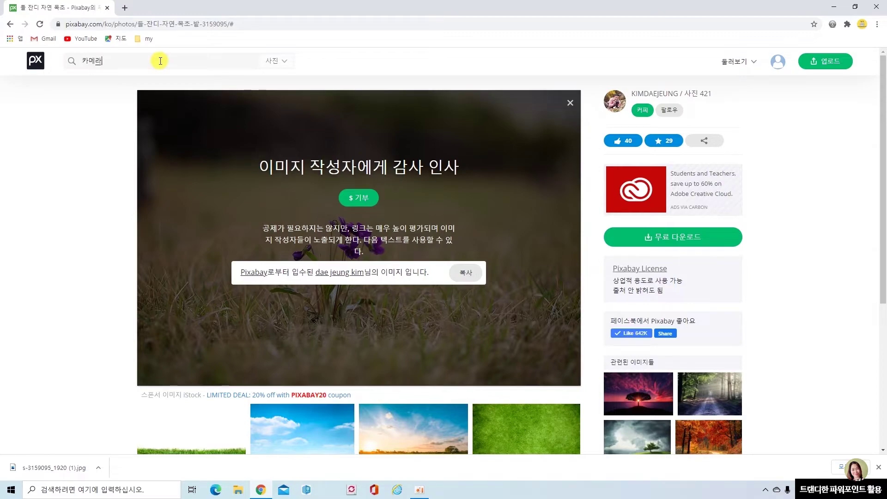
Search the photos for 카메라 and browse through the results for a suitable camera picture
key(Return)
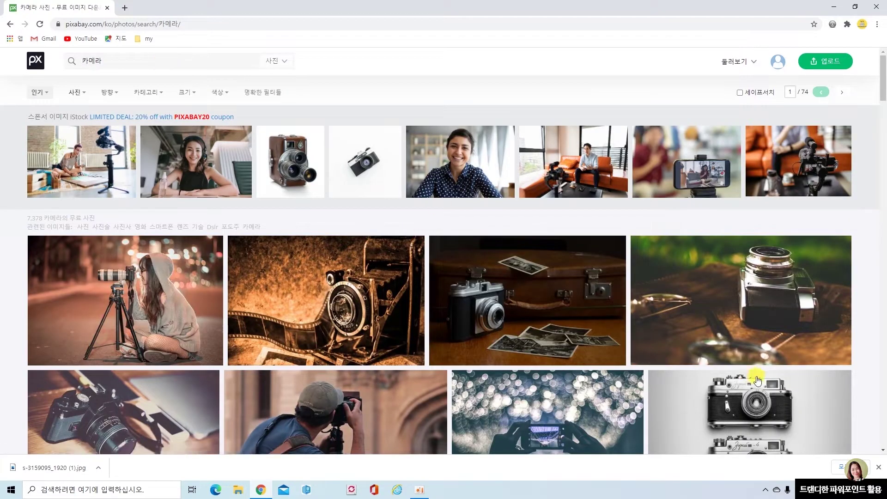
scroll(792, 379, down, 14)
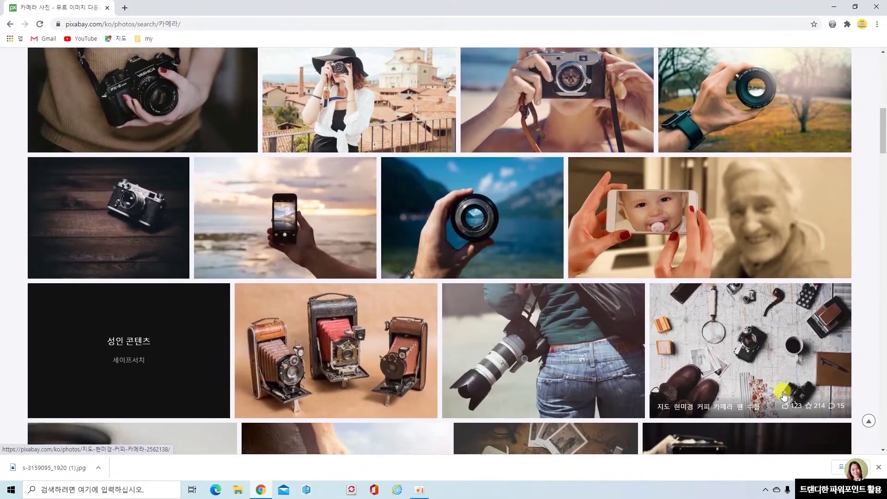
scroll(783, 391, down, 12)
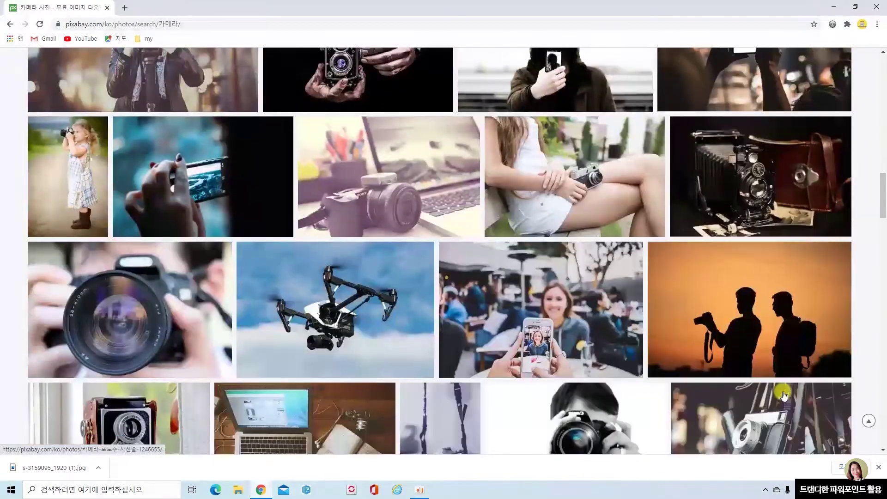
scroll(784, 396, down, 1)
scroll(784, 396, down, 10)
scroll(784, 396, down, 8)
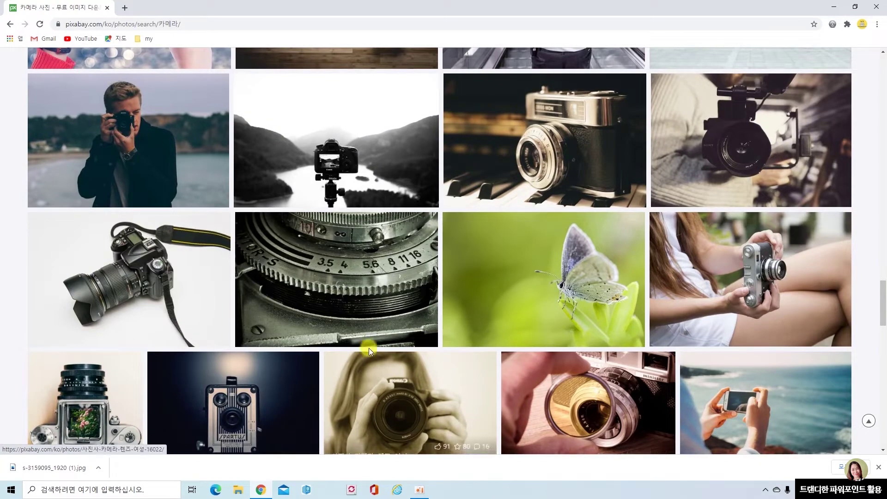
Open the photo of the black DSLR with a strap on a white background and download it at 1920×1280
click(130, 276)
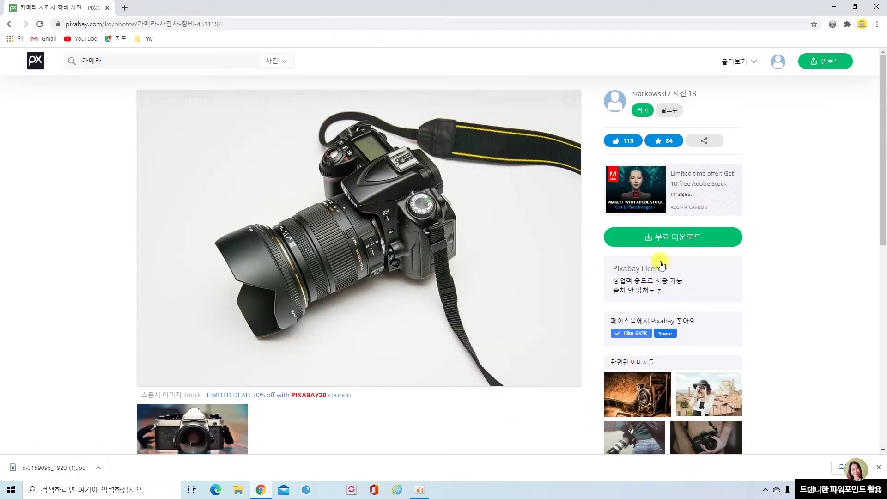
click(678, 239)
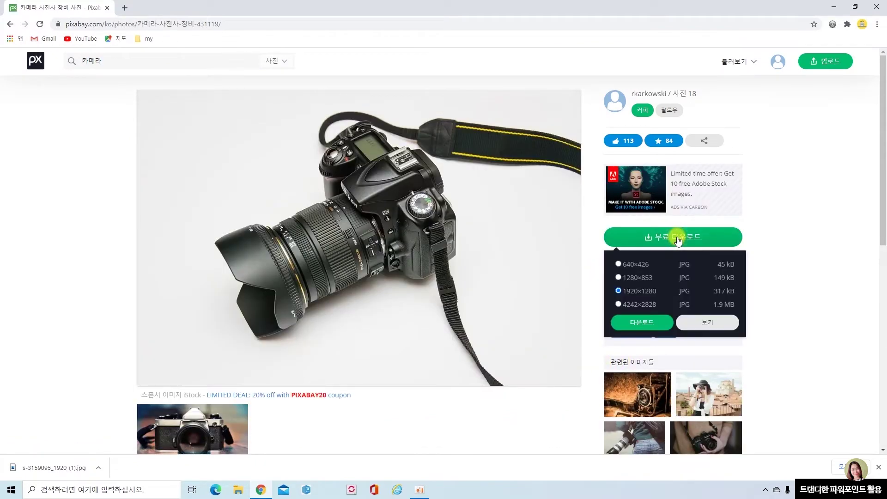
click(649, 322)
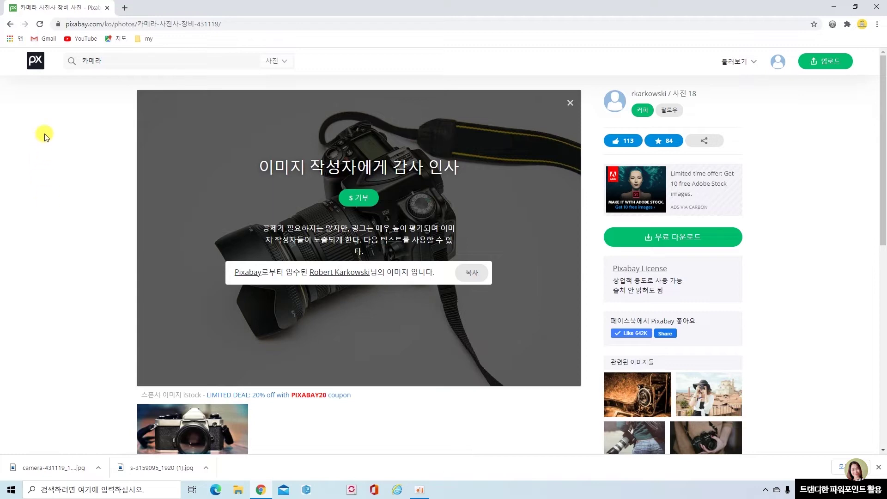
Return to the Pixabay home page, search for 풍경 and open the green barley field photo with the rising sun
click(37, 62)
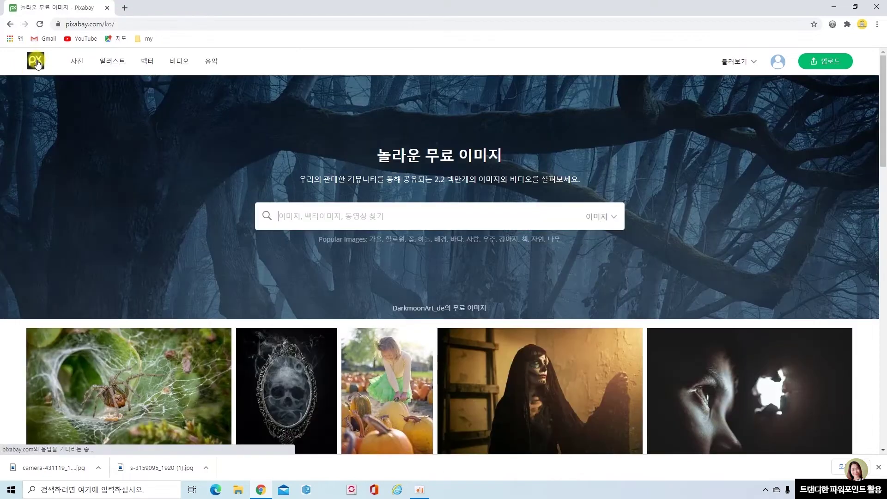
click(489, 218)
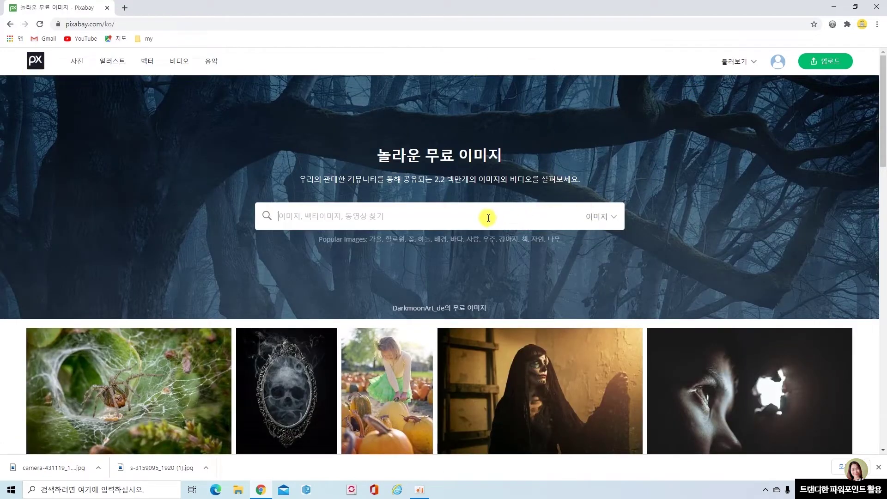
text(ㄱ)
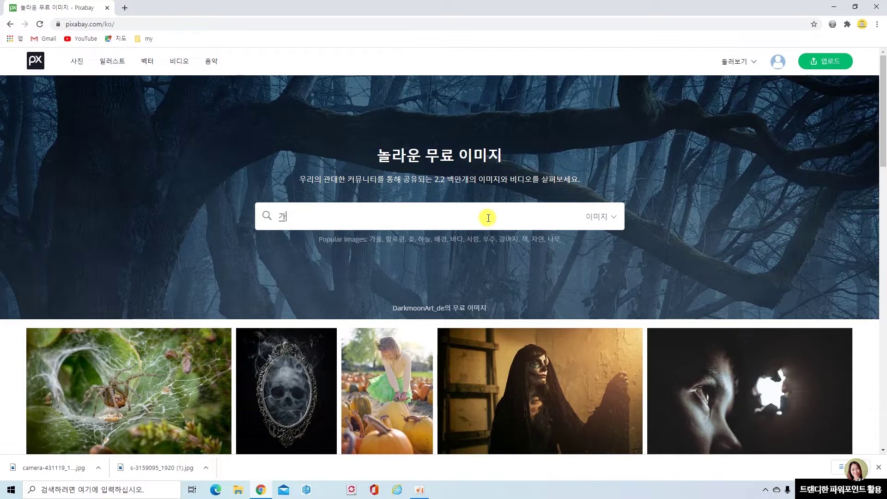
key(Return)
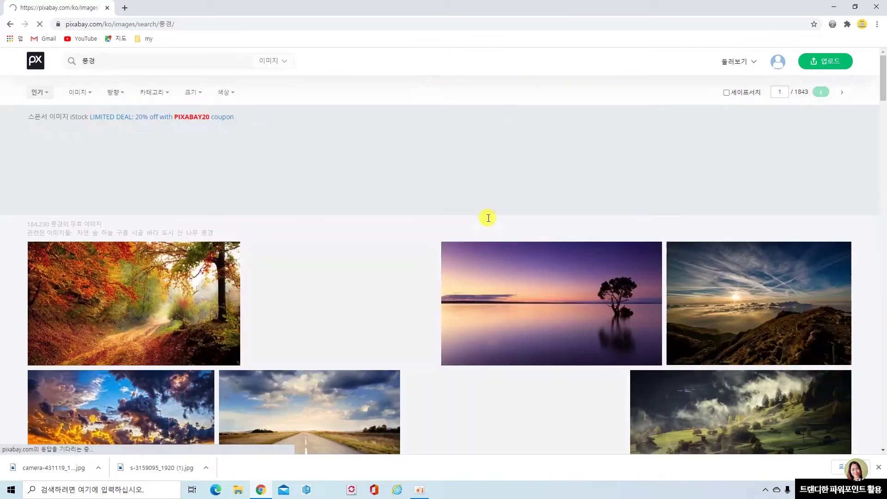
scroll(755, 353, down, 8)
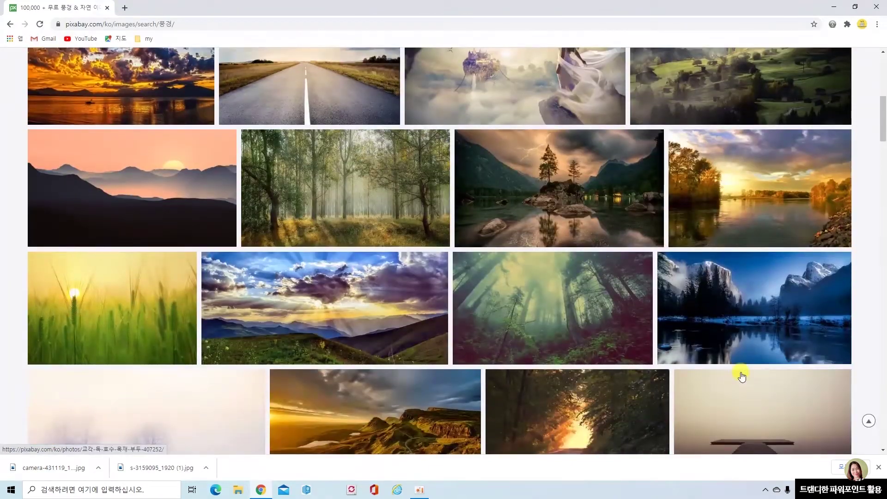
click(109, 312)
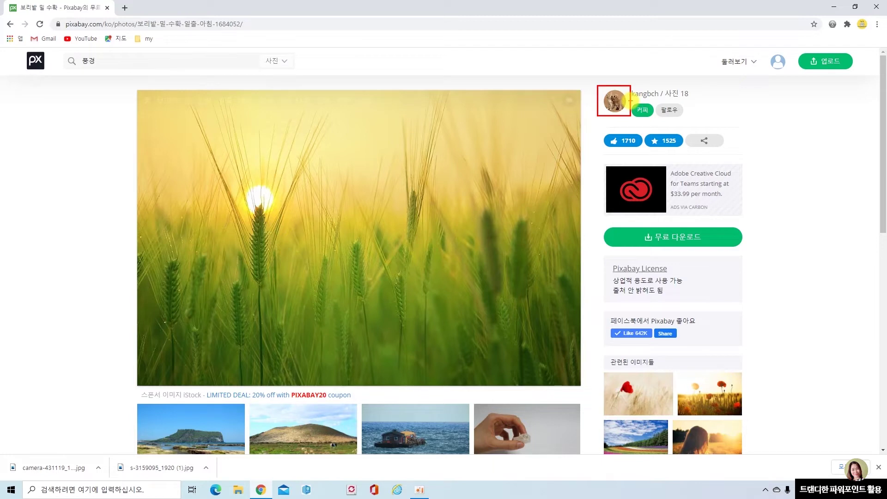
drag(631, 101, 653, 118)
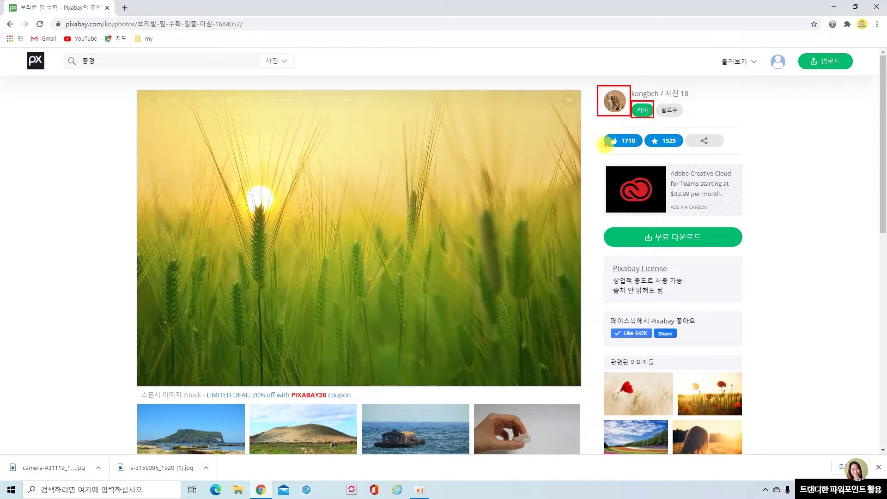
mouse_move(599, 132)
mouse_down()
mouse_move(645, 148)
mouse_move(686, 149)
mouse_up()
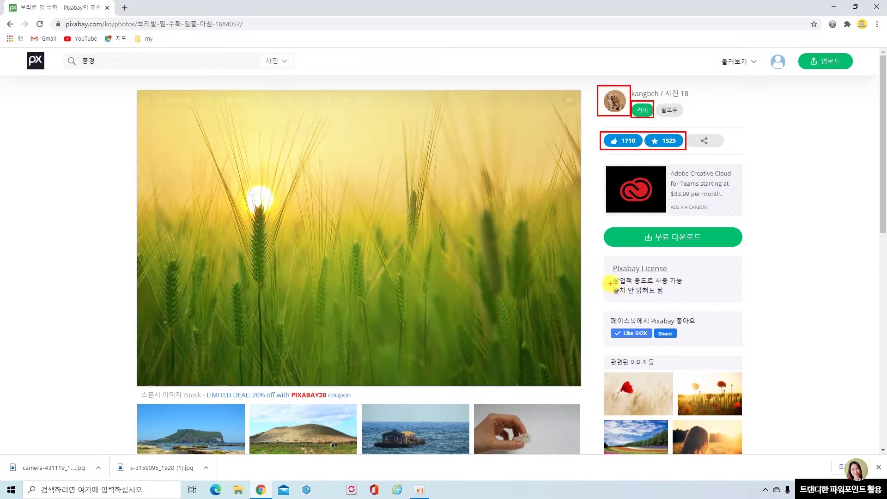
drag(609, 272, 690, 301)
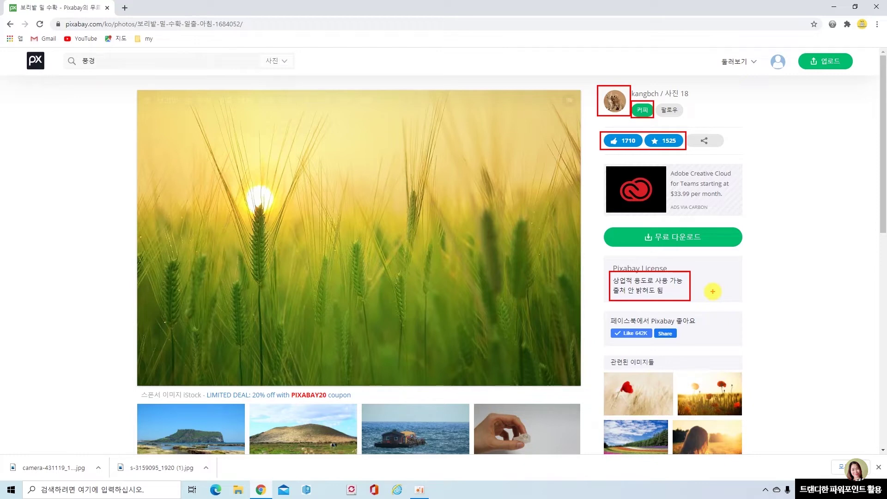
key(Escape)
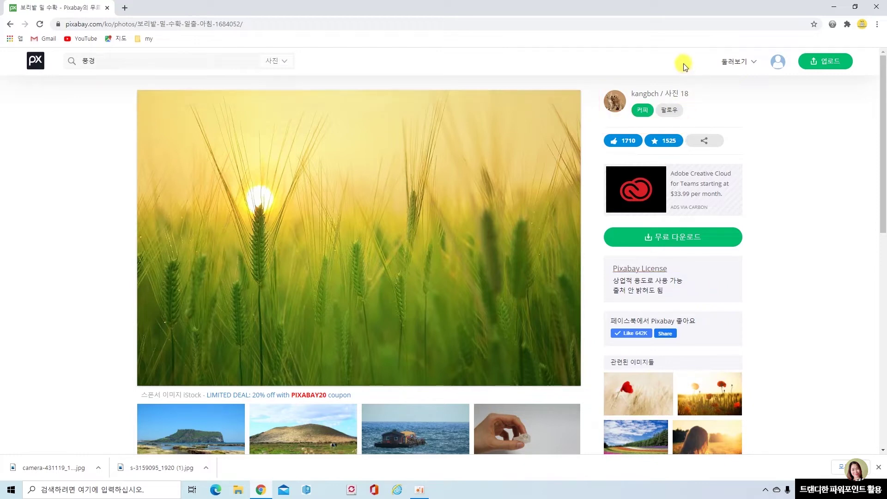
Open the barley photo's photographer profile and look through all the uploaded photos
click(615, 104)
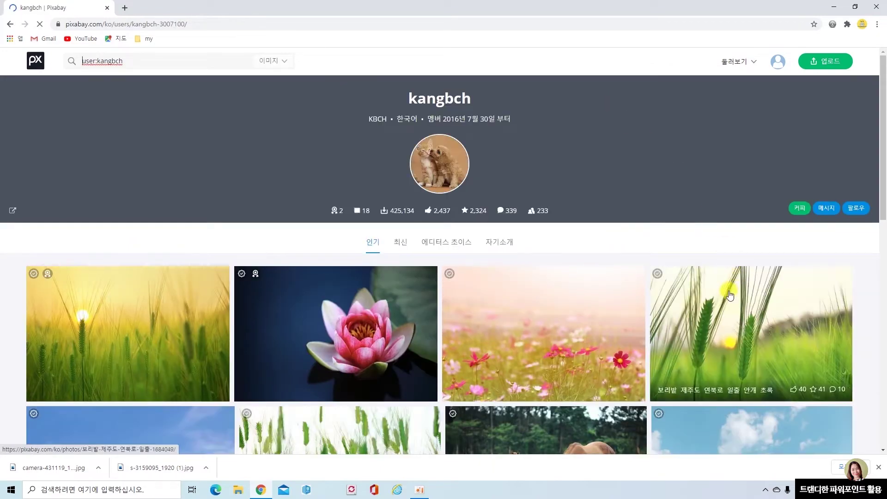
scroll(732, 295, down, 9)
scroll(729, 296, down, 4)
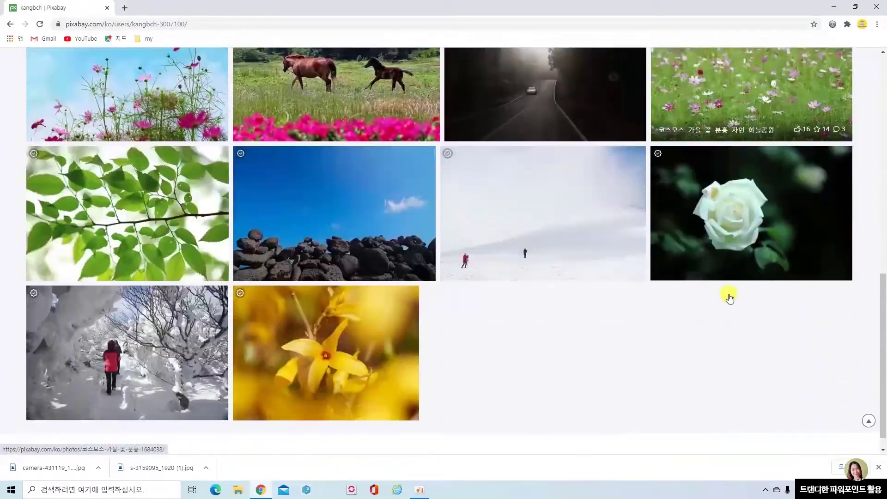
scroll(729, 294, up, 15)
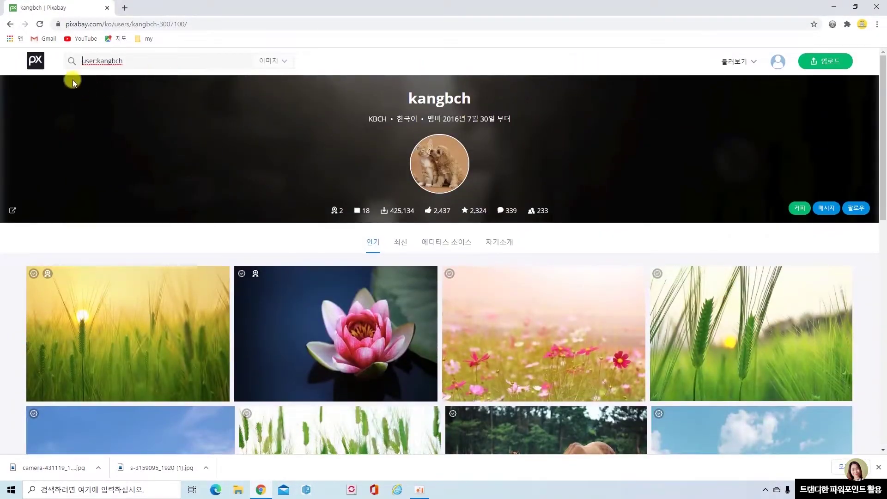
Return to the Pixabay home page, search the vector graphics for 아이콘 and browse through the results
click(35, 63)
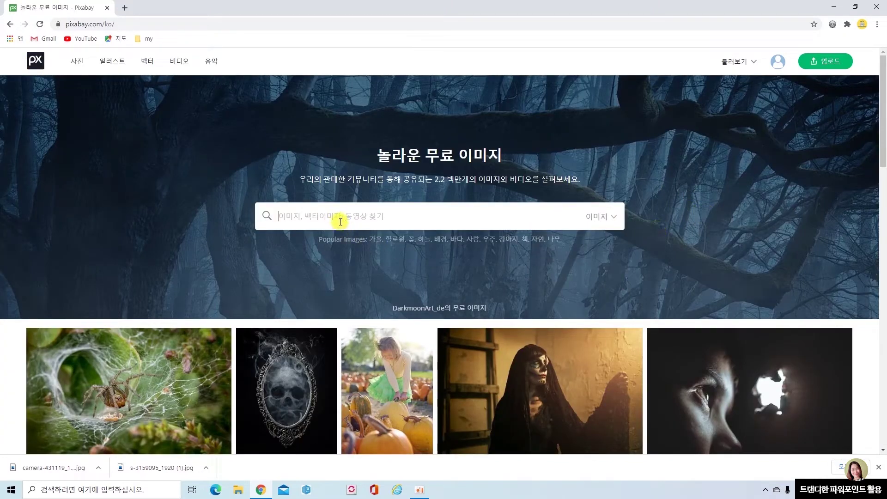
click(614, 220)
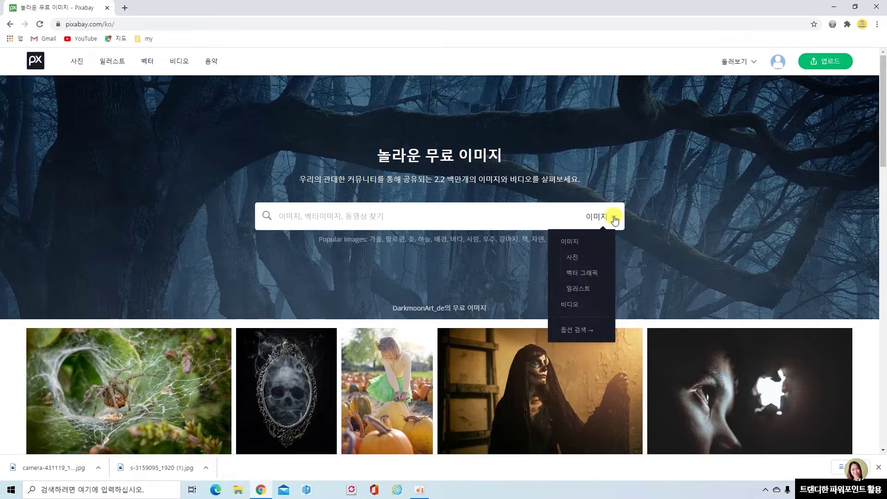
click(596, 277)
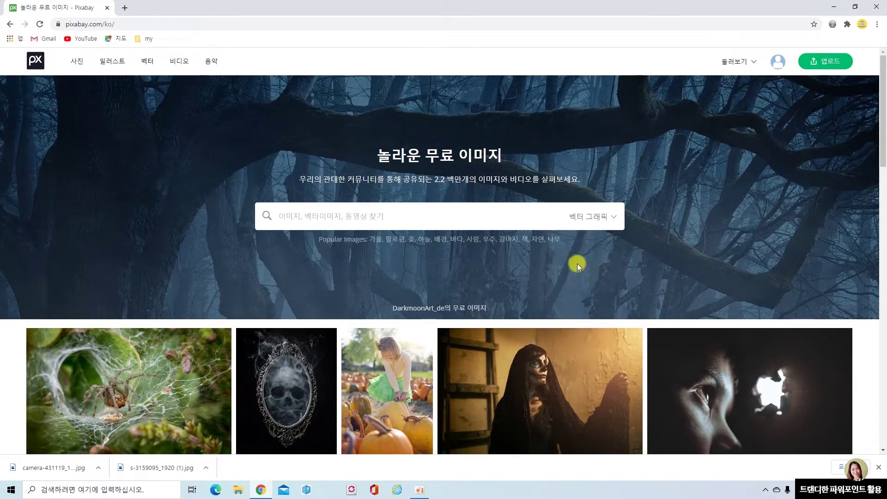
text(아이콘)
key(Return)
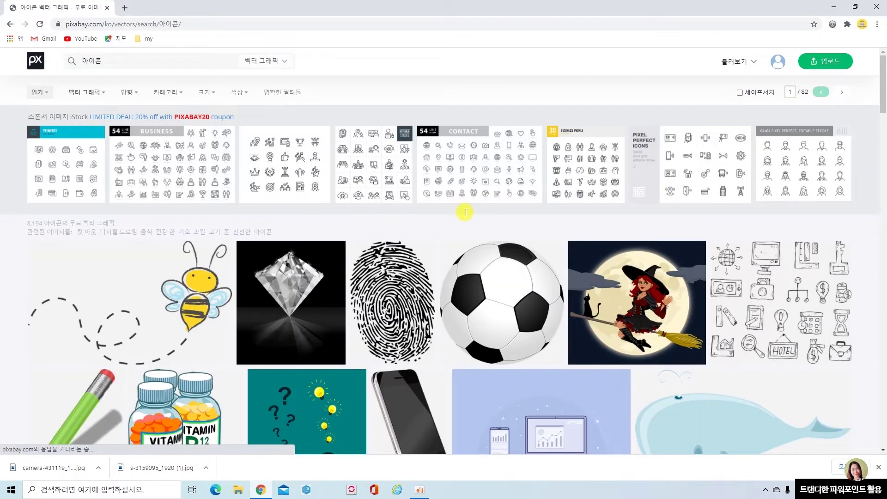
scroll(714, 374, down, 7)
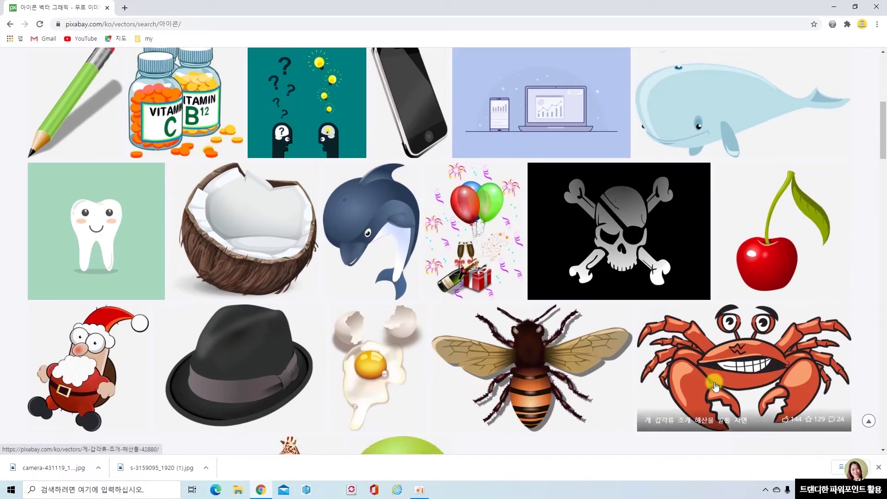
scroll(715, 386, down, 10)
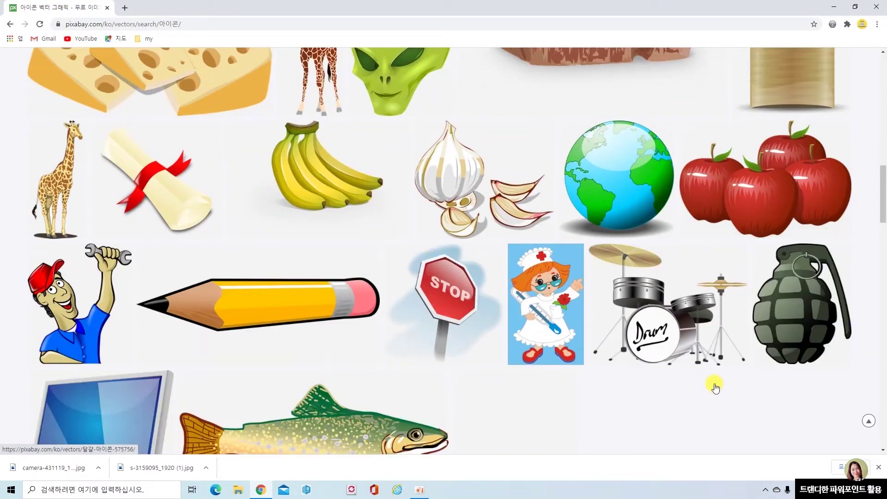
scroll(715, 385, up, 17)
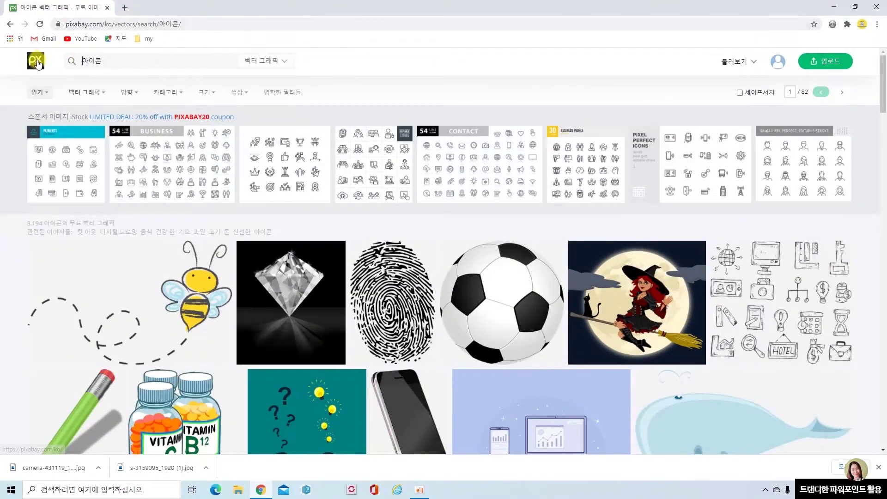
Return to the Pixabay home page and search the videos for 꽃
click(36, 63)
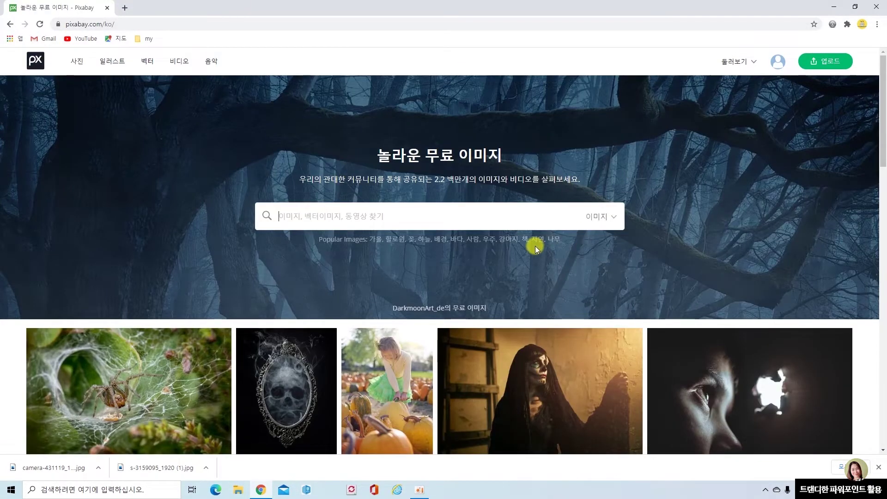
click(617, 222)
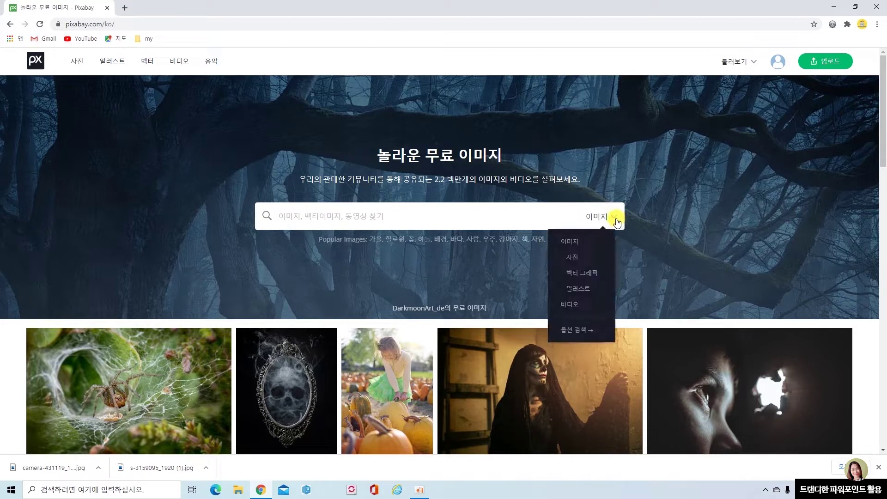
click(573, 305)
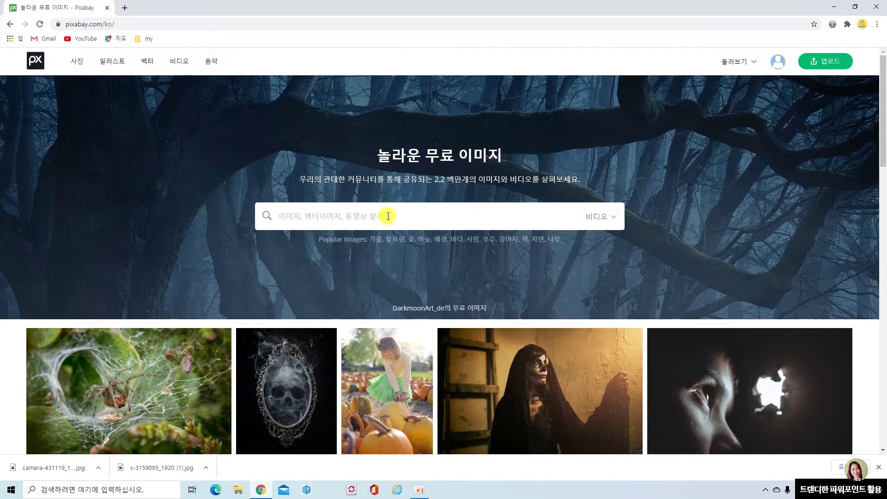
text(ㄲ)
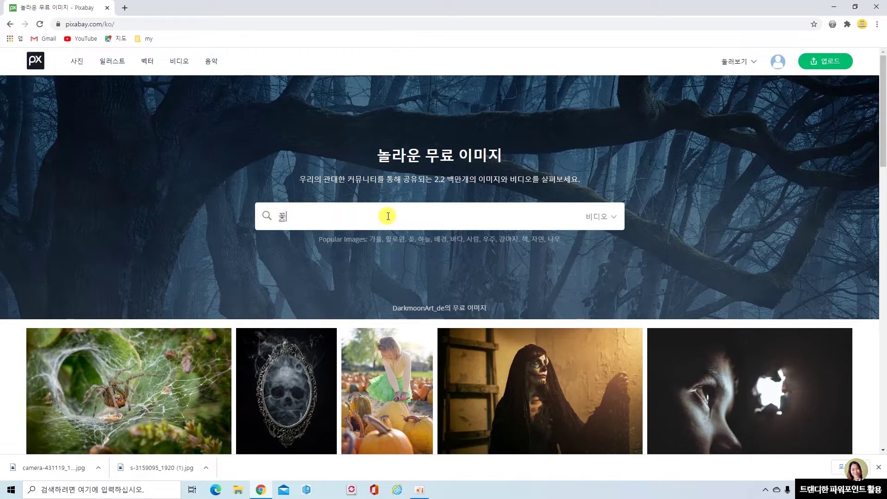
key(Return)
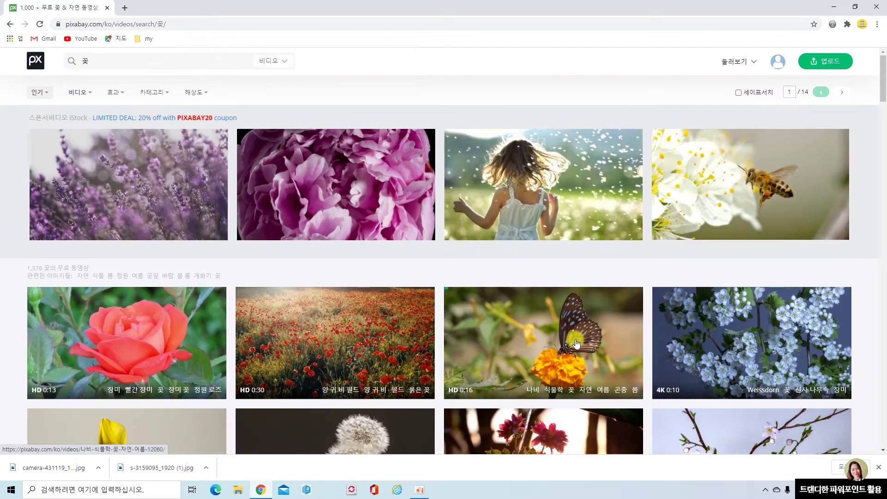
Open the red poppy field video from the results and show its download size options
scroll(615, 429, down, 3)
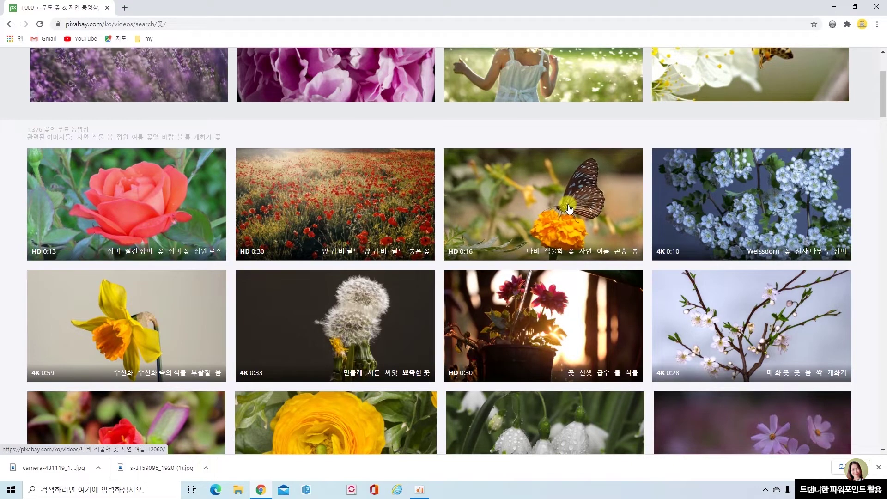
click(366, 206)
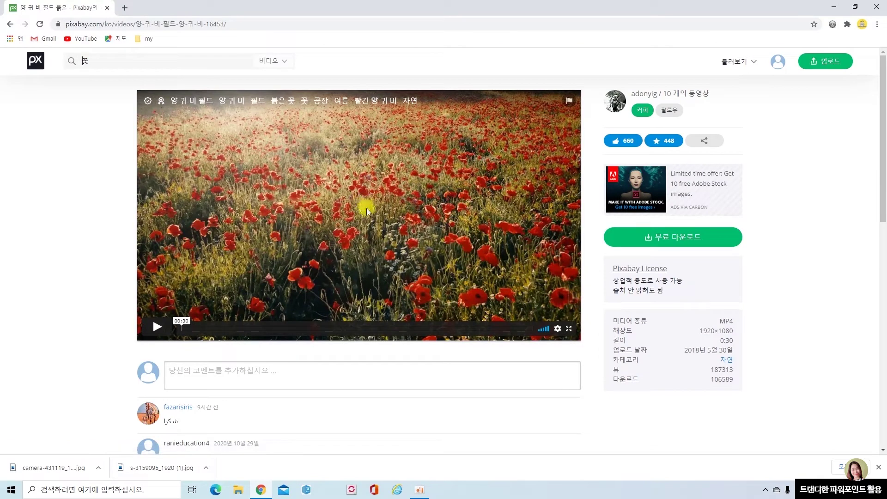
click(684, 240)
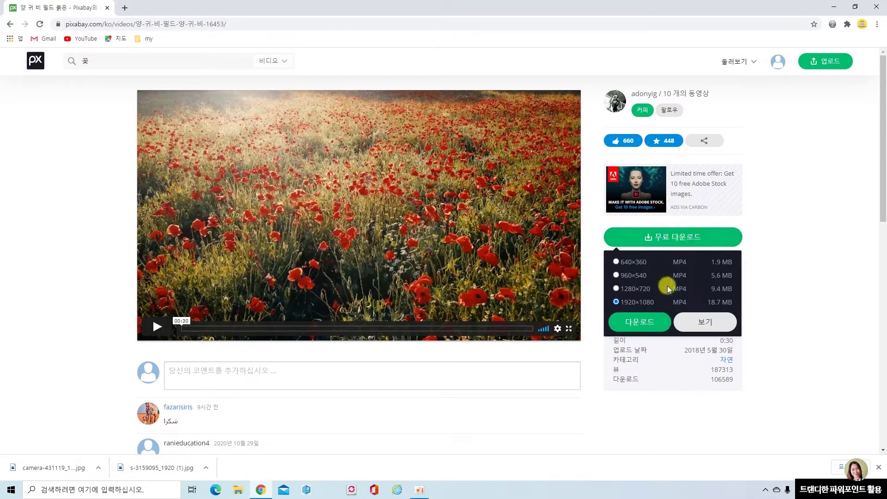
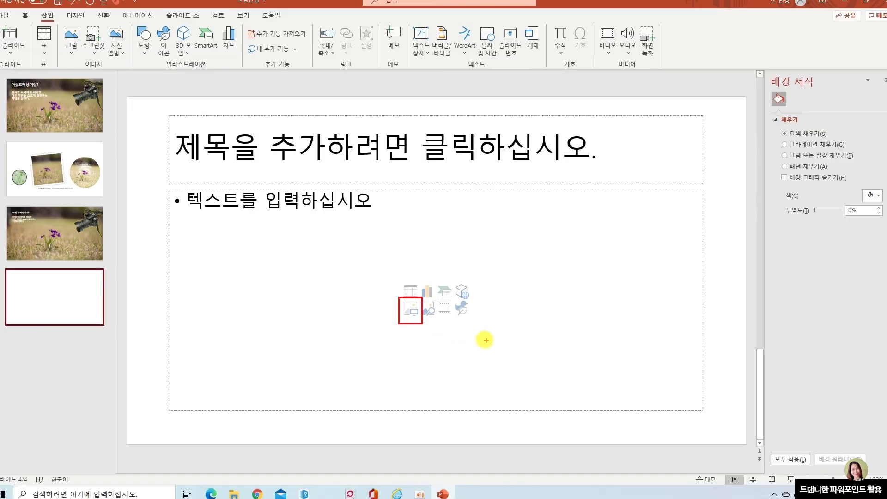
In PowerPoint, insert the 봄햇살 picture through slide 4's content placeholder and dismiss the design ideas
click(412, 310)
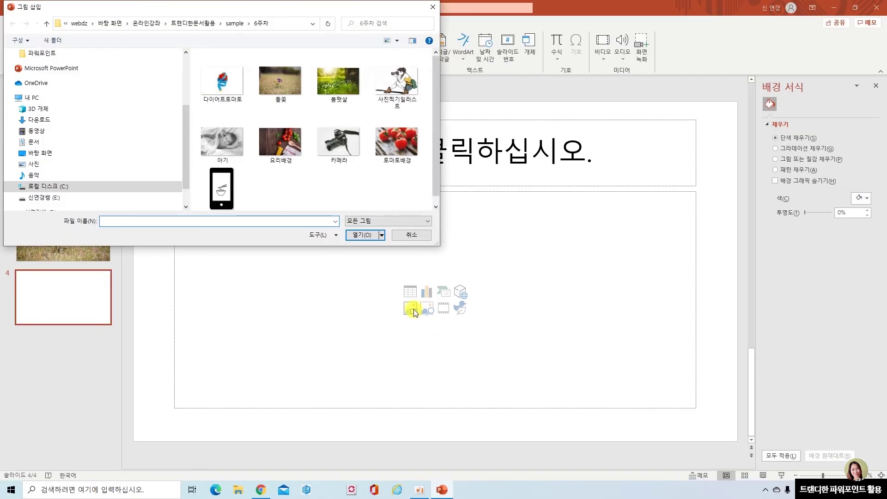
click(339, 83)
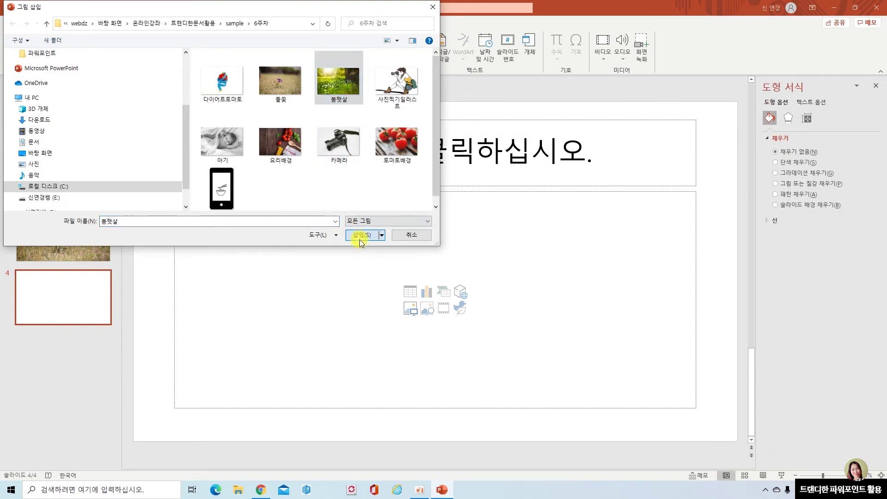
click(361, 235)
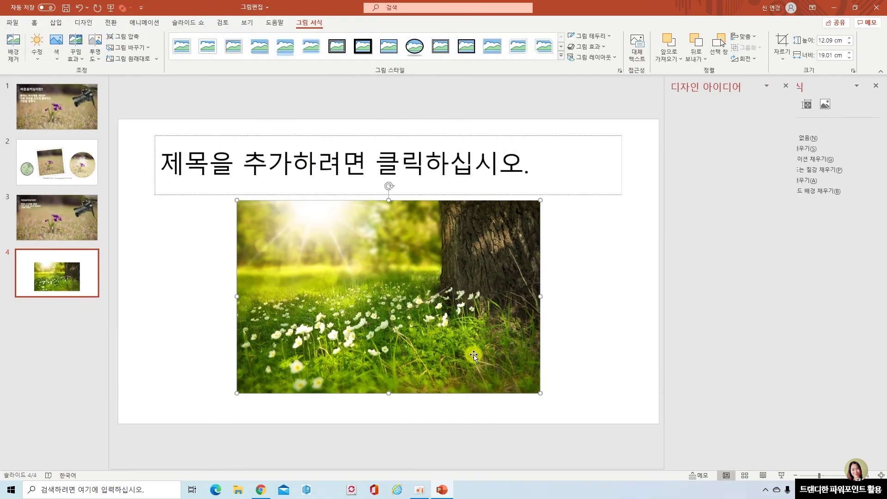
click(745, 85)
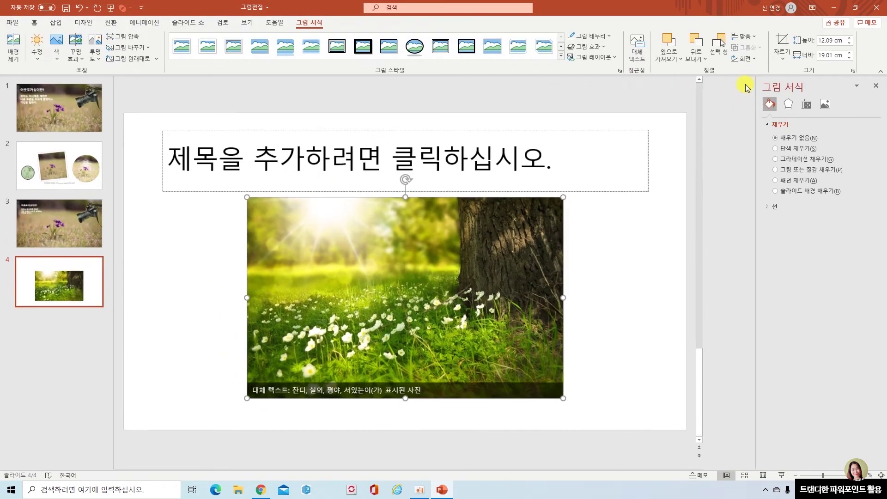
Delete the inserted picture along with the title and content placeholders to leave slide 4 blank
key(Delete)
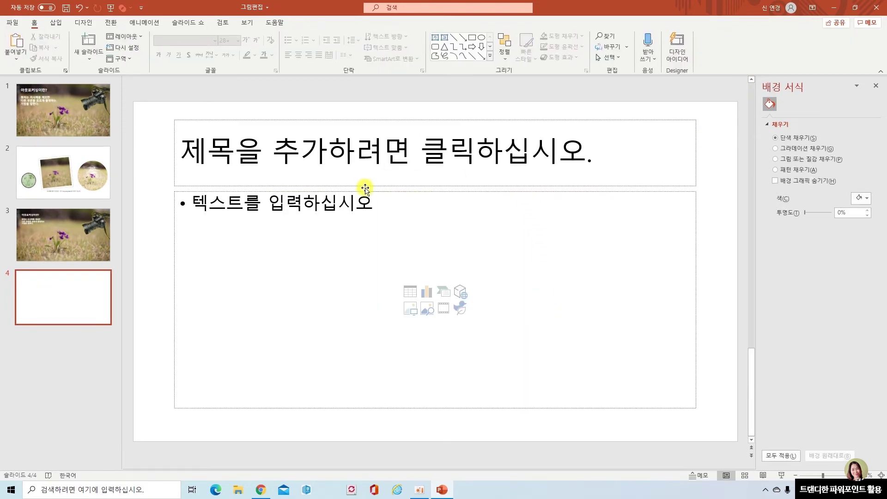
drag(163, 112, 716, 421)
key(Delete)
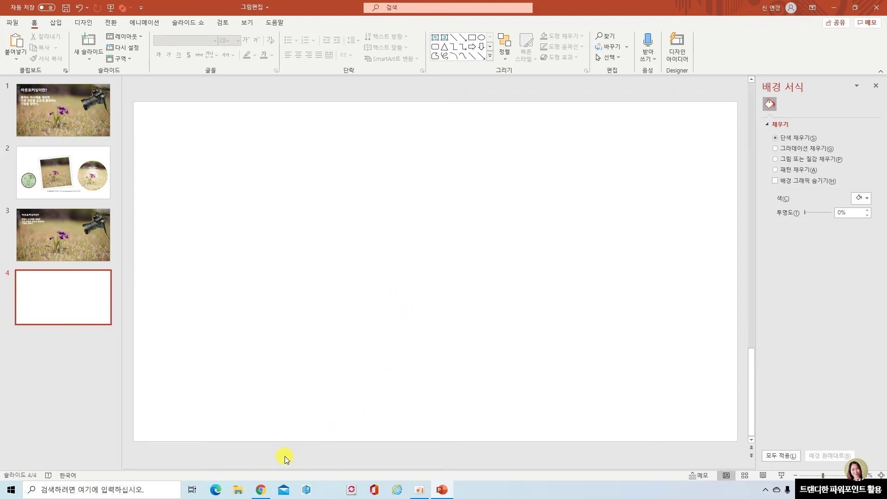
Switch to Chrome, open Pixabay's photo of two hands linked by their tattooed fingers and copy the image
click(261, 490)
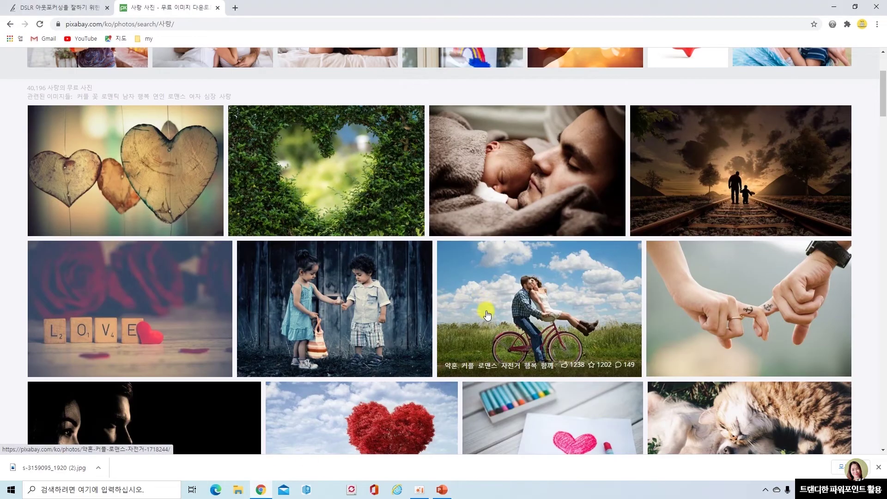
click(783, 302)
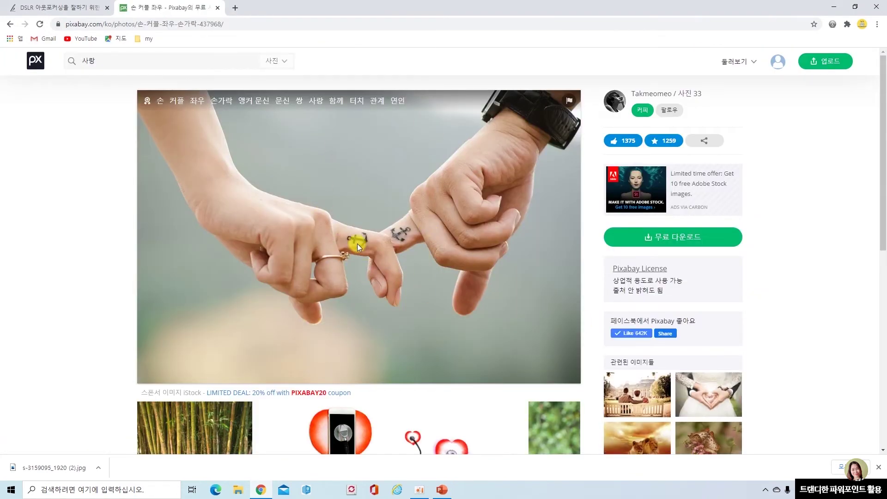
right_click(353, 184)
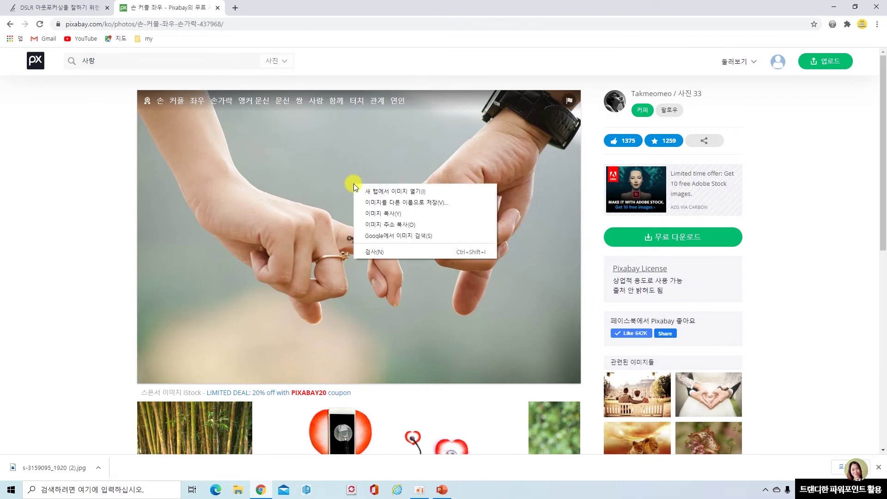
click(371, 214)
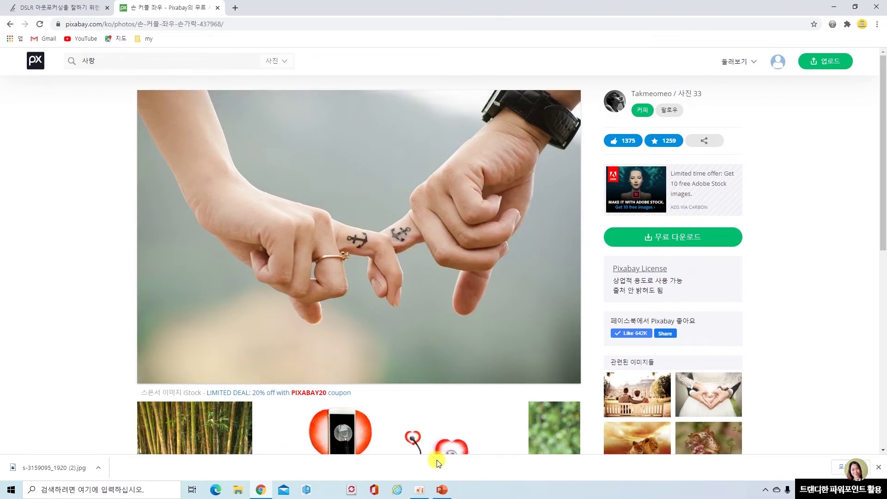
Switch to PowerPoint and paste the copied hands photo onto the blank slide 4
click(444, 491)
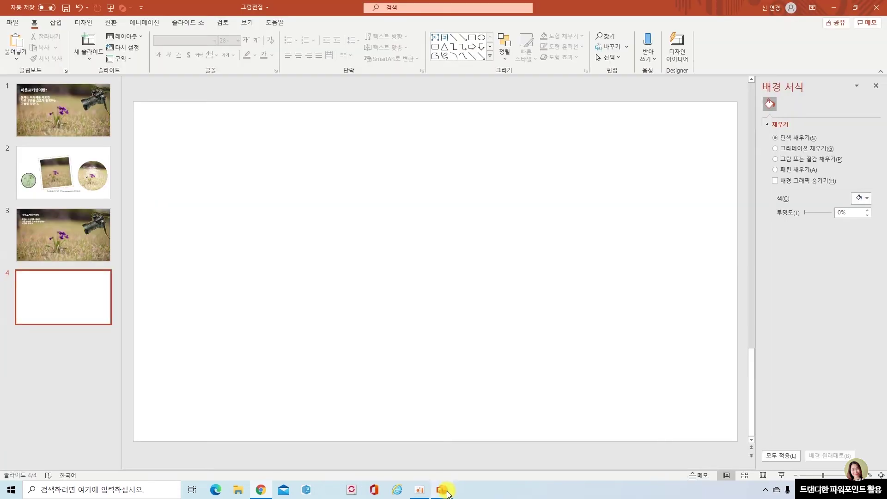
right_click(396, 210)
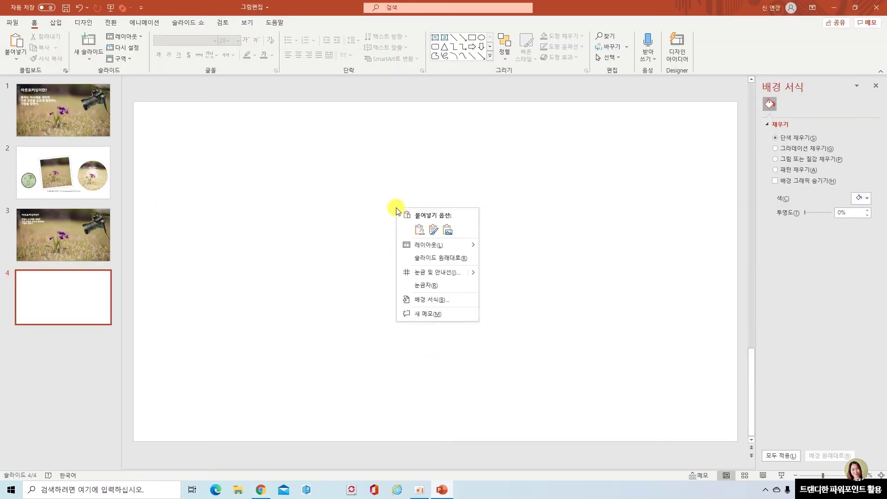
click(419, 230)
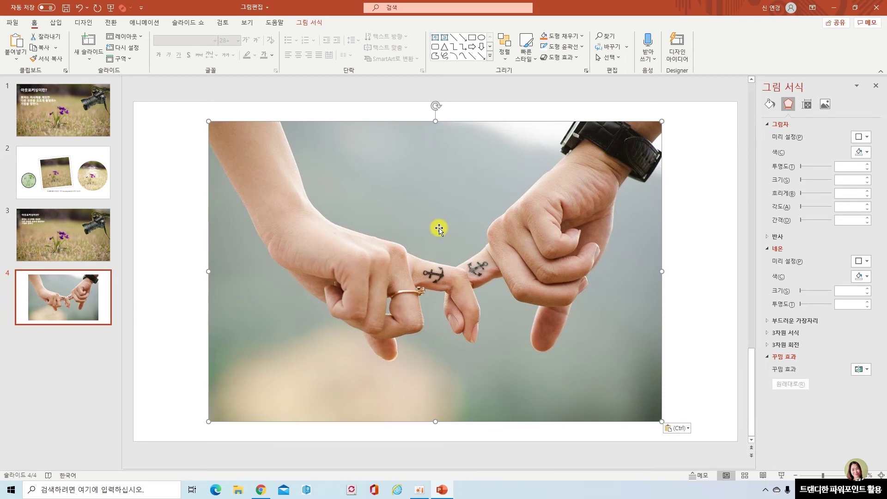
Delete the pasted photo and insert a screen clipping of the anchor-tattooed fingers, about 7.2 cm wide and 6.3 cm high, on slide 4
key(Delete)
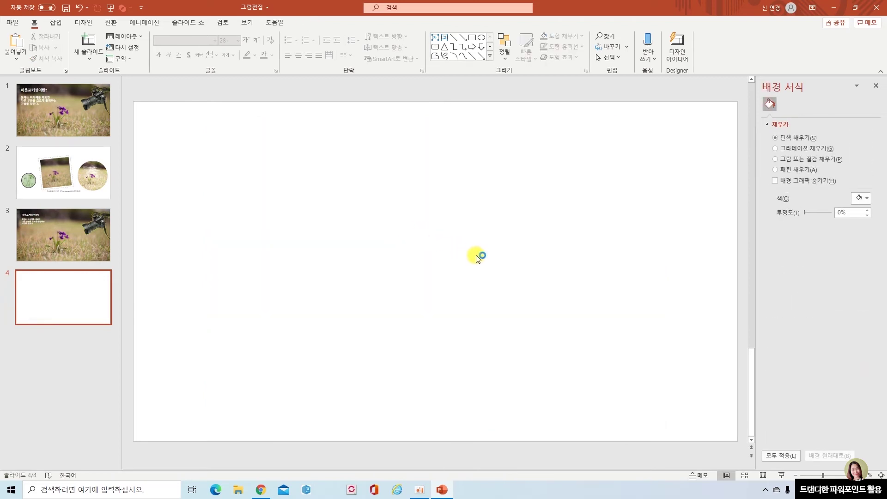
click(59, 21)
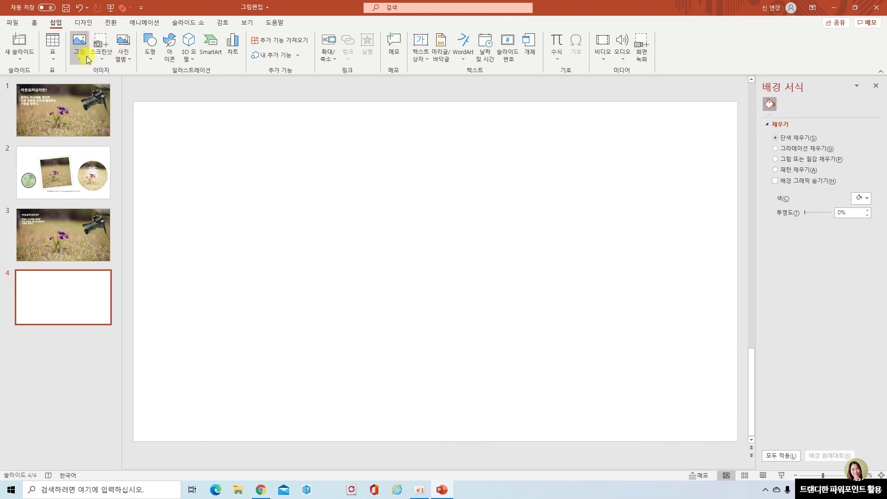
click(102, 51)
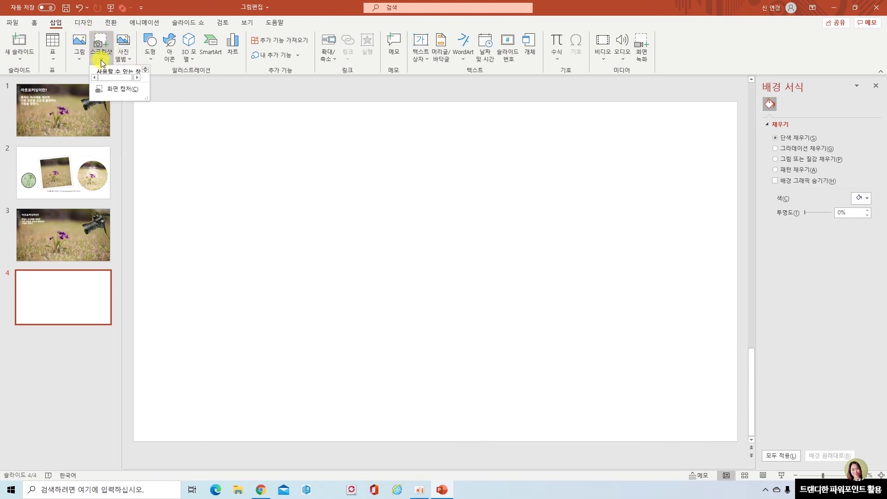
click(119, 93)
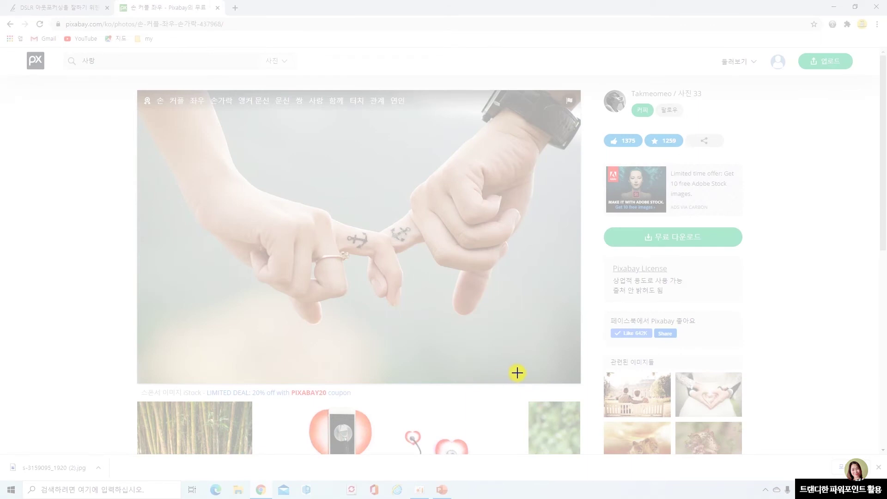
drag(323, 193, 450, 302)
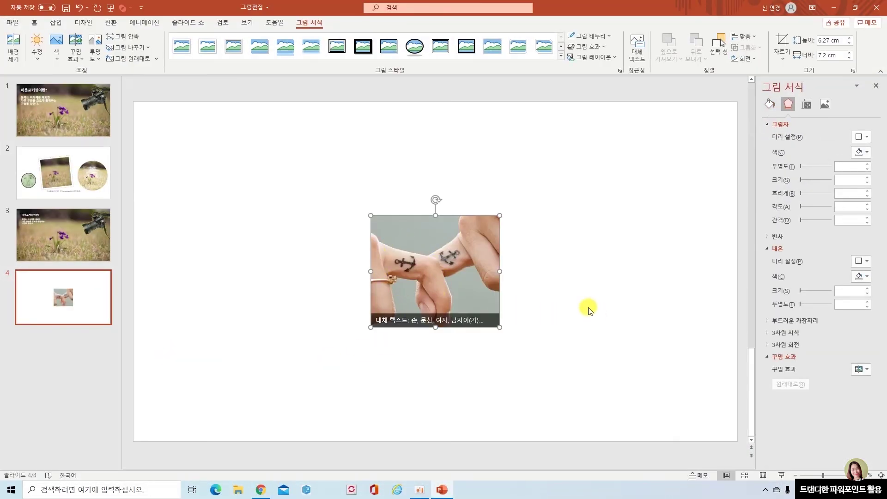
click(588, 311)
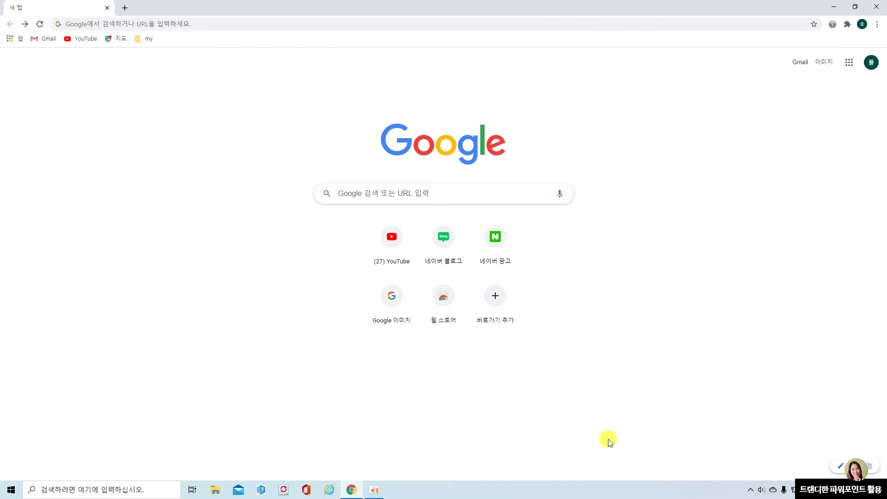
Open Google Drive and the recent untitled presentation whose first slide reads 도형그리기
click(849, 62)
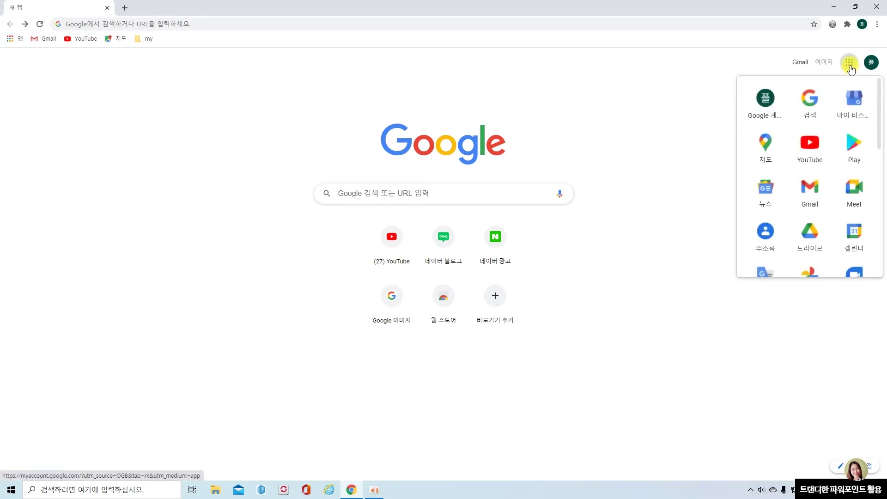
click(816, 240)
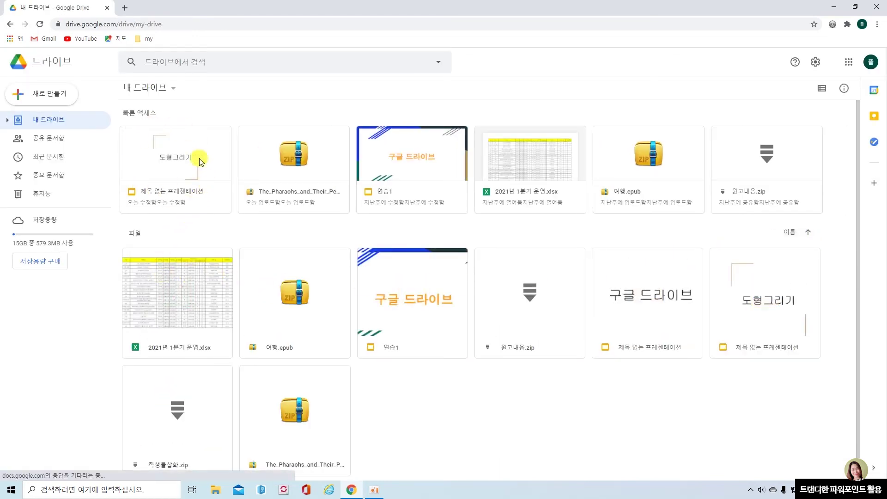
click(180, 160)
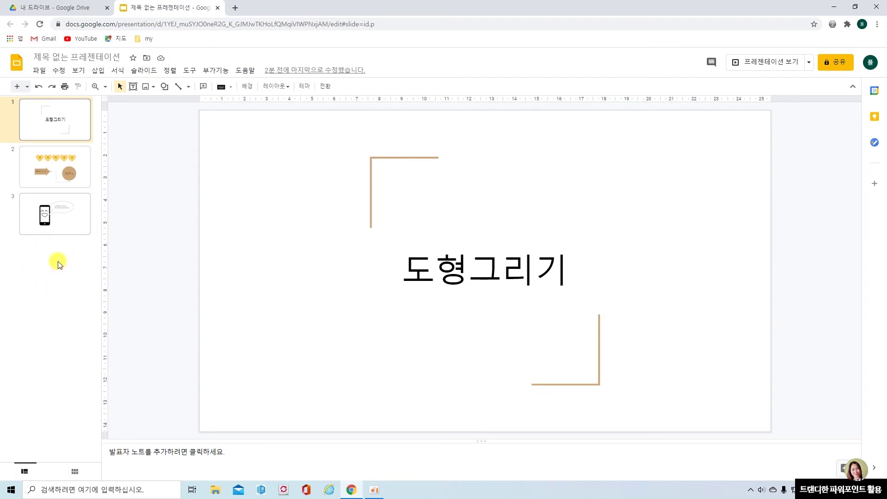
Add a new slide after slide 3 and apply the 제목 및 열 2개 (title and two columns) layout to it
click(58, 262)
right_click(59, 262)
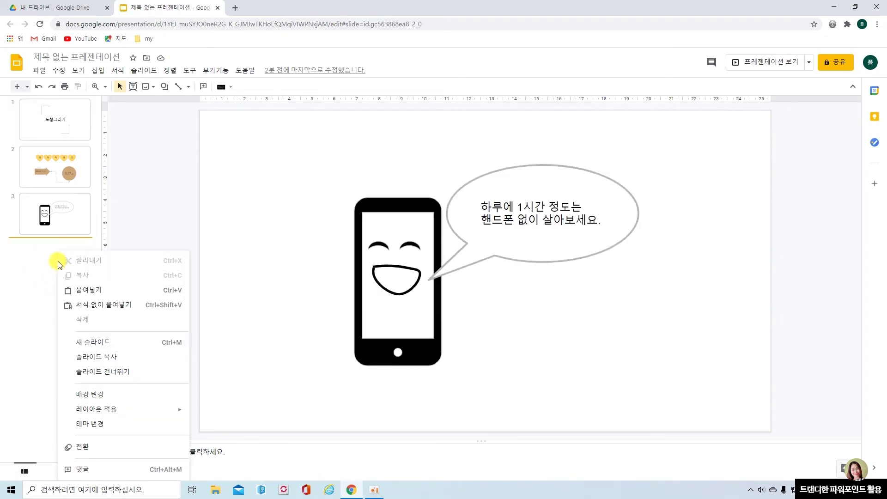
click(107, 342)
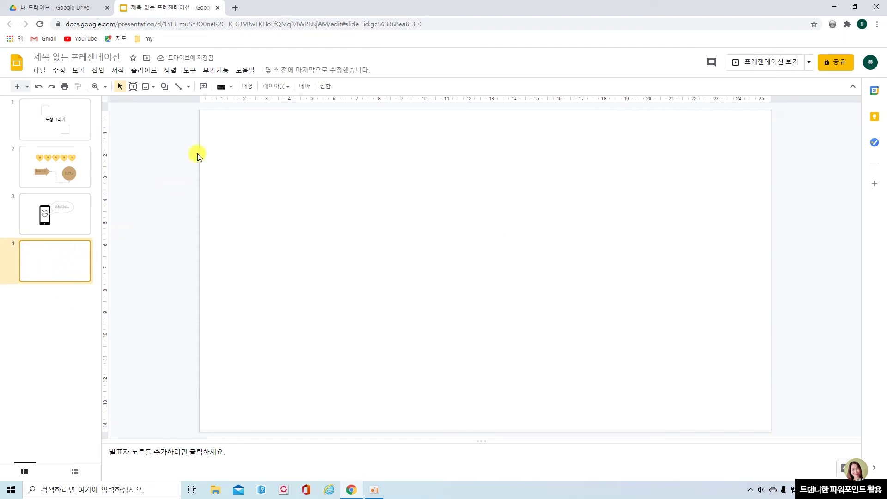
click(286, 87)
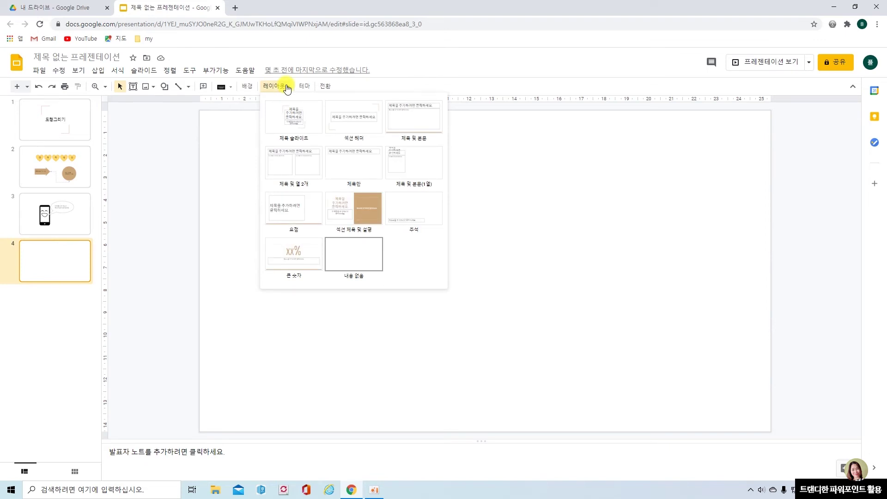
click(294, 165)
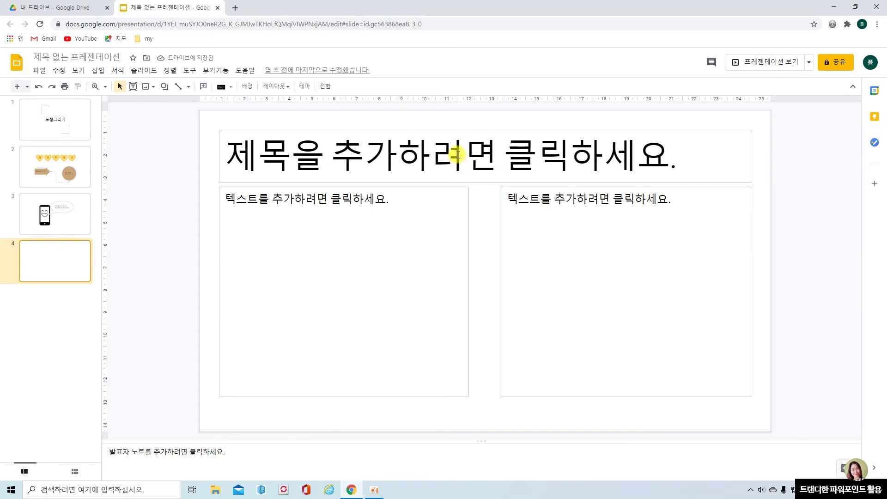
Enter 사진삽입하기 as the title of slide 4
click(457, 153)
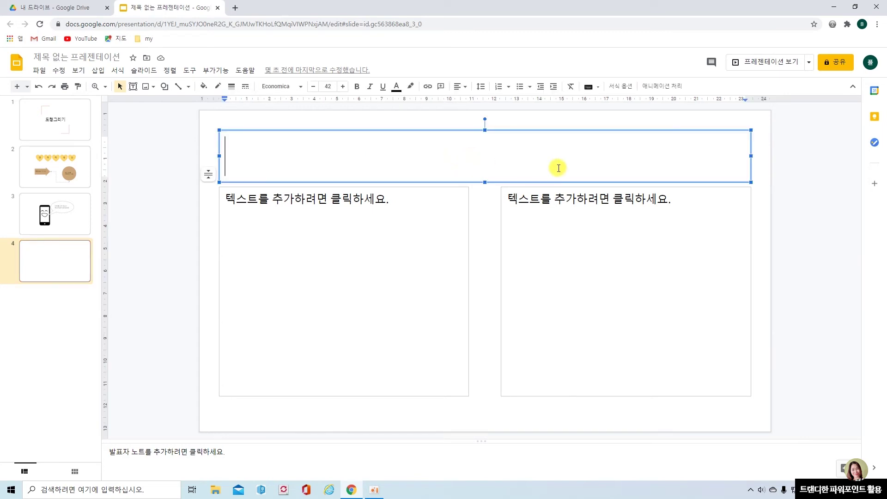
text(사진)
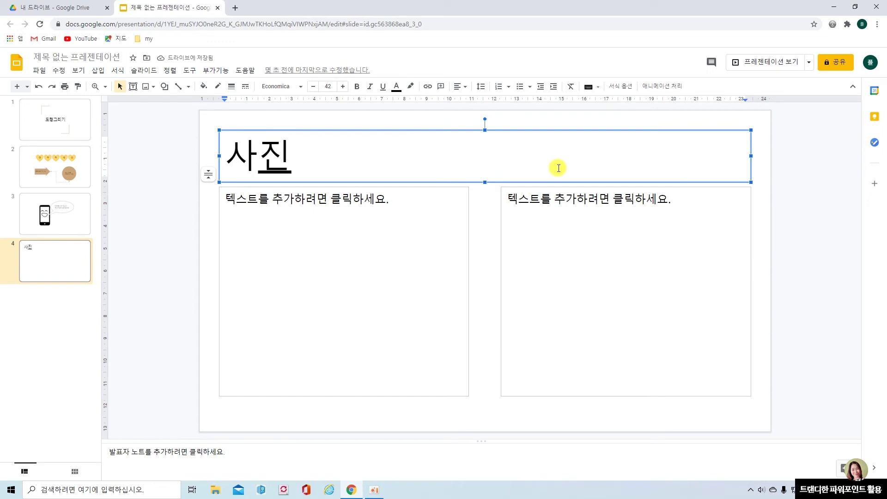
text(삽입하기)
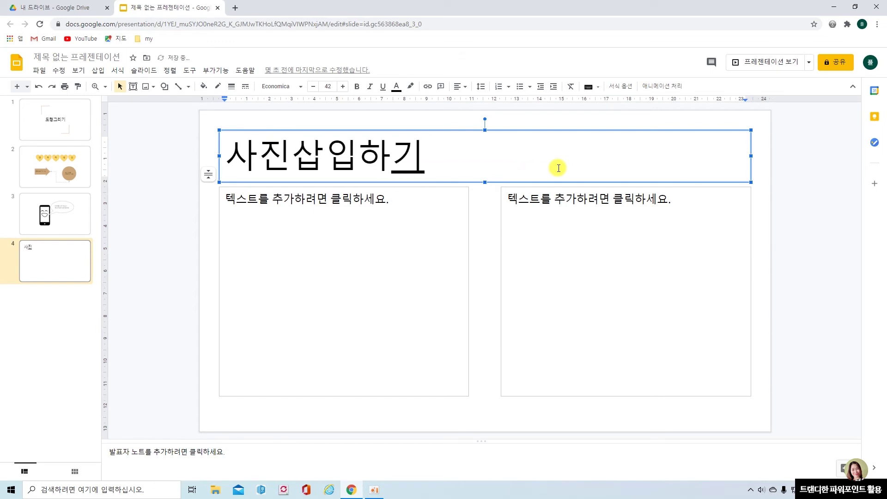
click(788, 326)
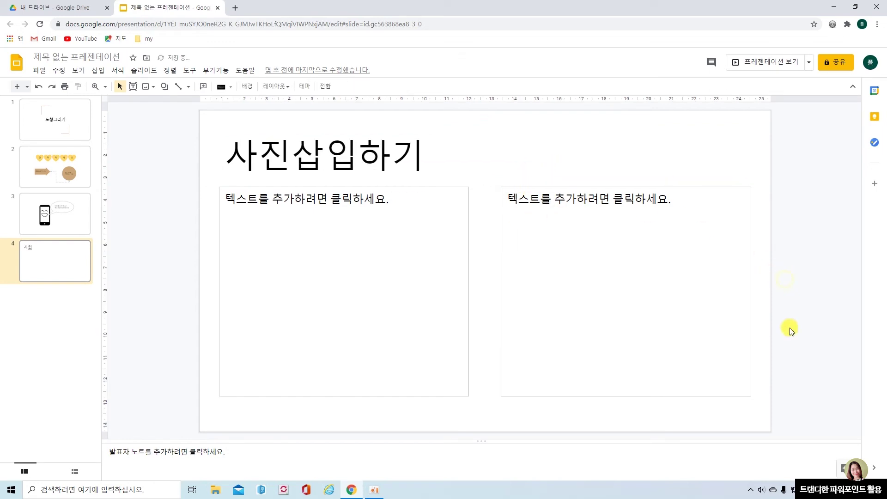
Delete slide 4's right text placeholder and enter "꽃은 나에게 평안함을 줍니다." in the left one
click(750, 240)
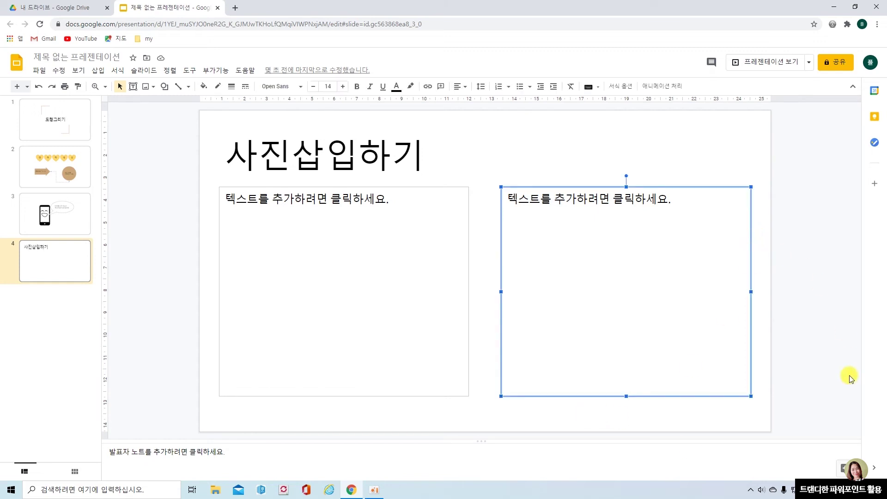
key(Delete)
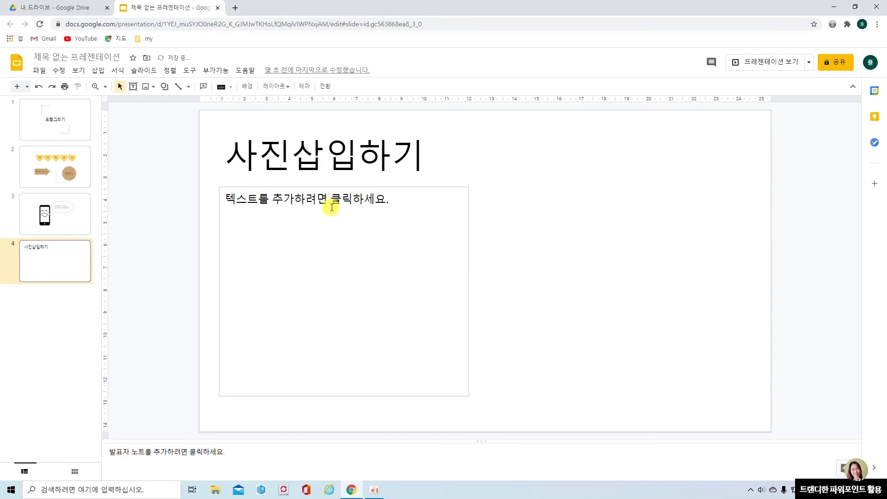
click(418, 217)
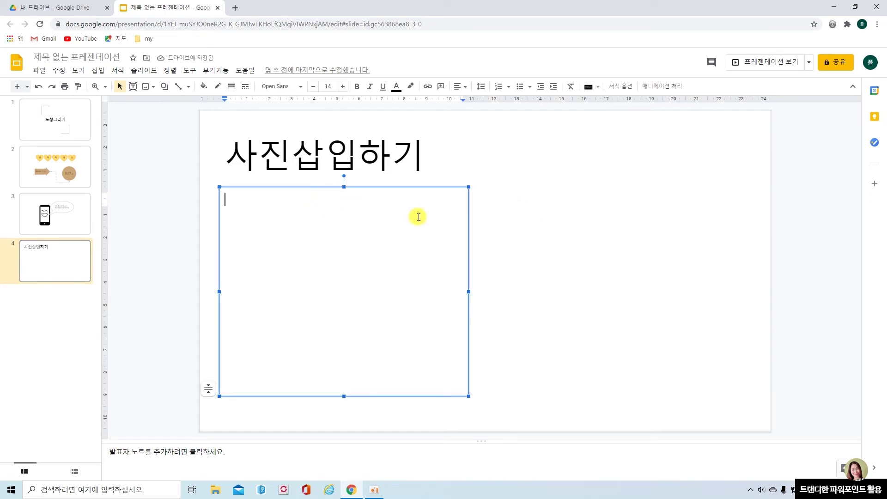
text(꽃은 나에게 평앞)
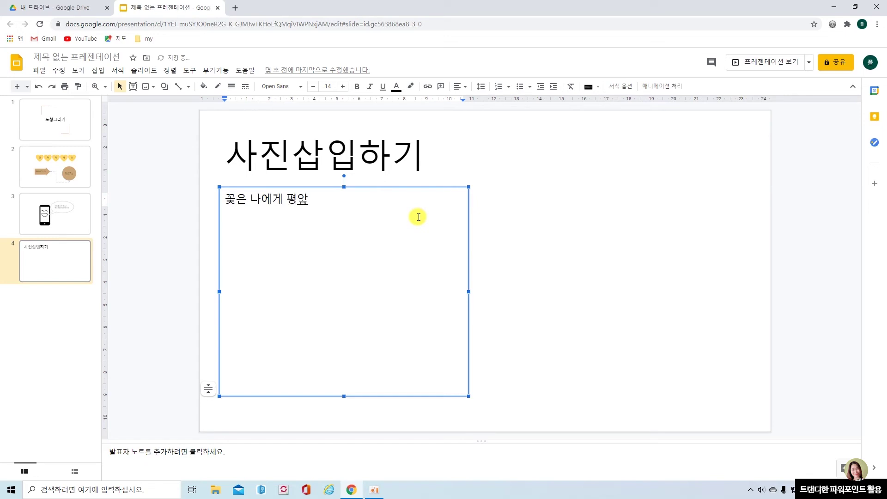
key(BackSpace)
text(안함을 줍니다.)
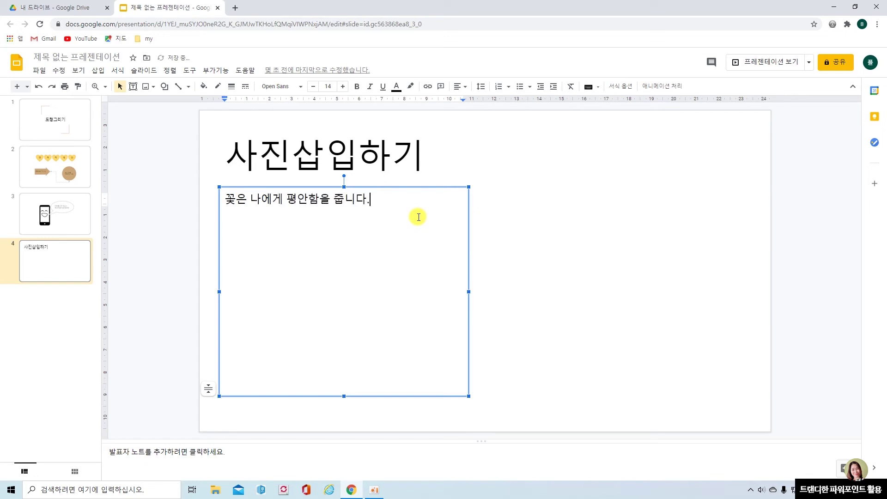
click(562, 298)
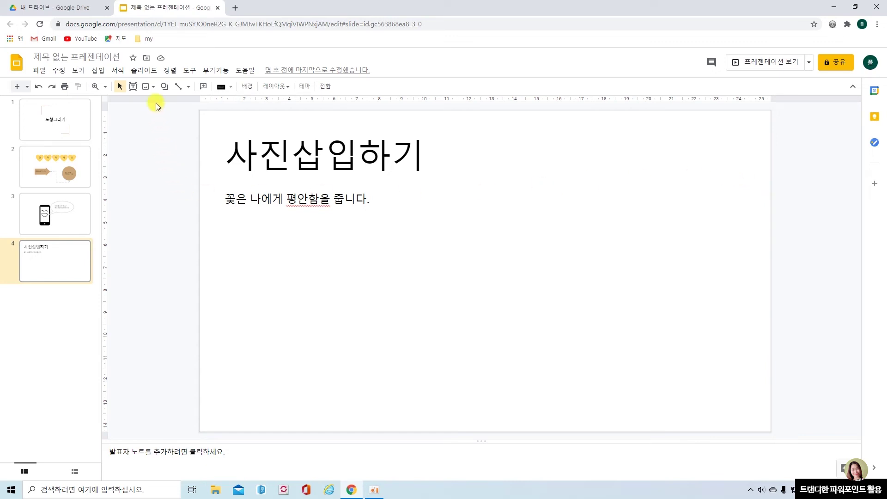
Search the web for images of 꽃테라피 to insert on slide 4
click(102, 74)
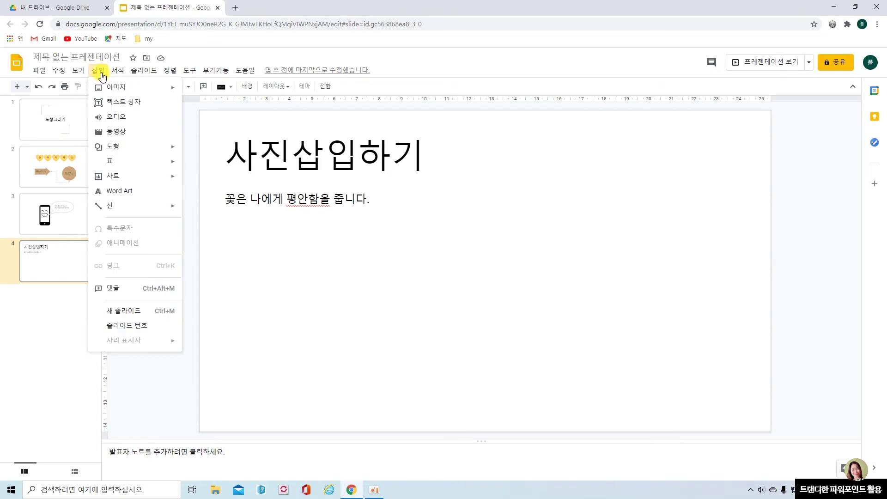
mouse_move(113, 91)
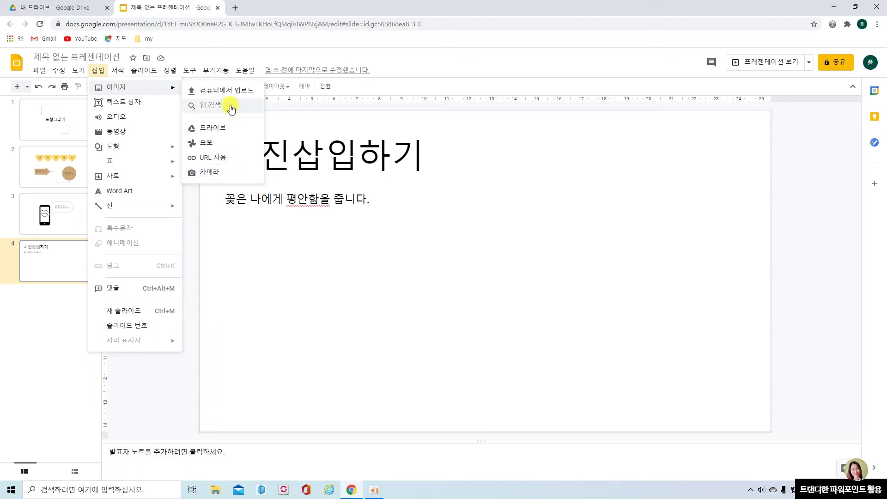
click(231, 109)
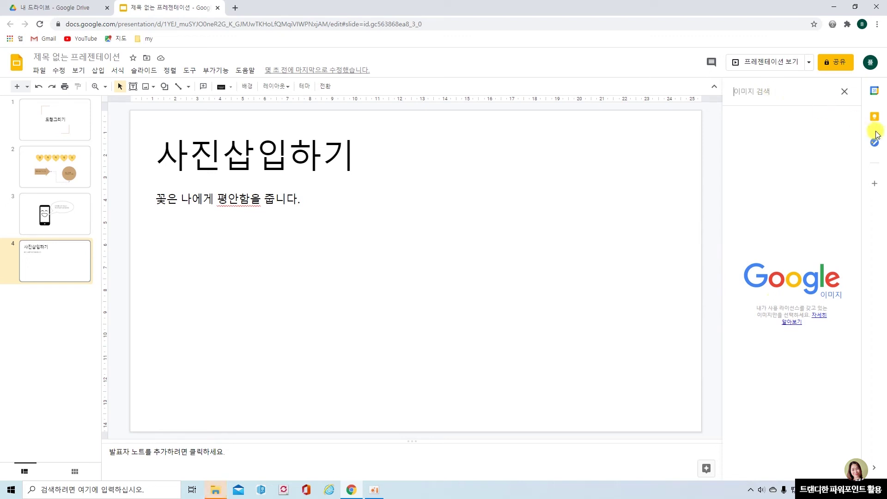
text(꽃테라피)
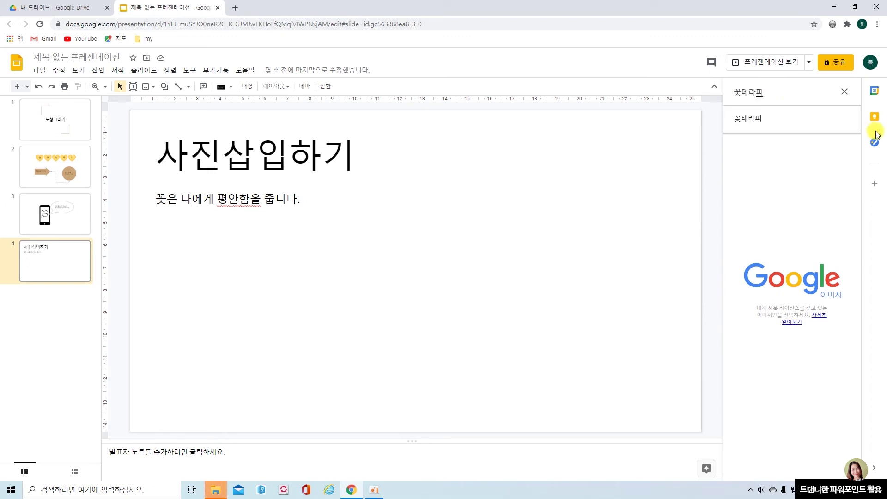
key(Return)
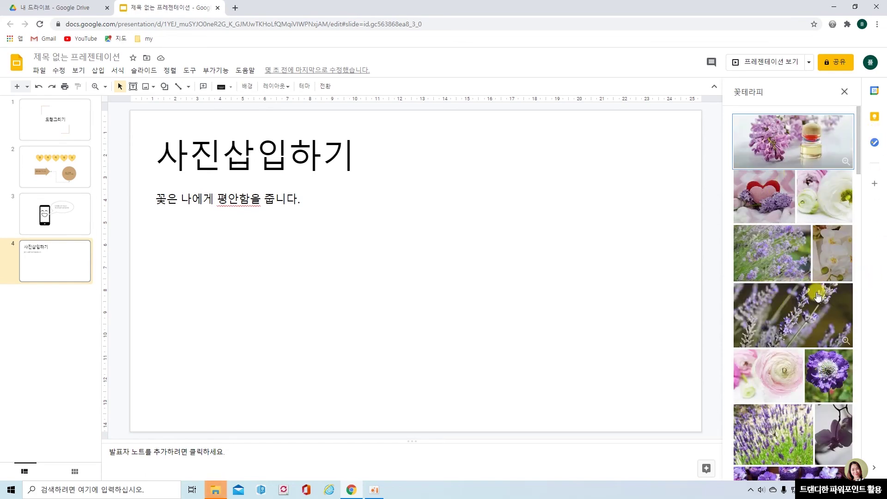
Insert the photo of lilacs beside a small oil bottle and fit it, about 11 cm wide, in the slide's empty right half
scroll(817, 295, down, 8)
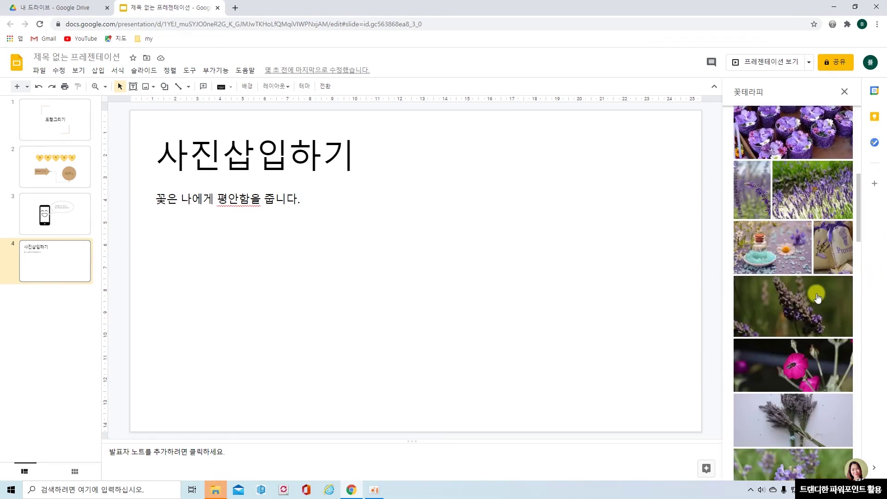
scroll(817, 297, down, 6)
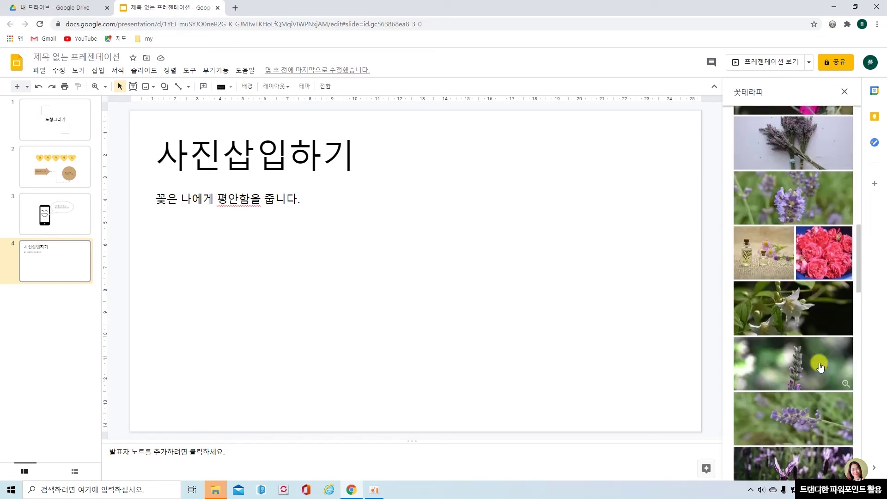
scroll(820, 367, down, 5)
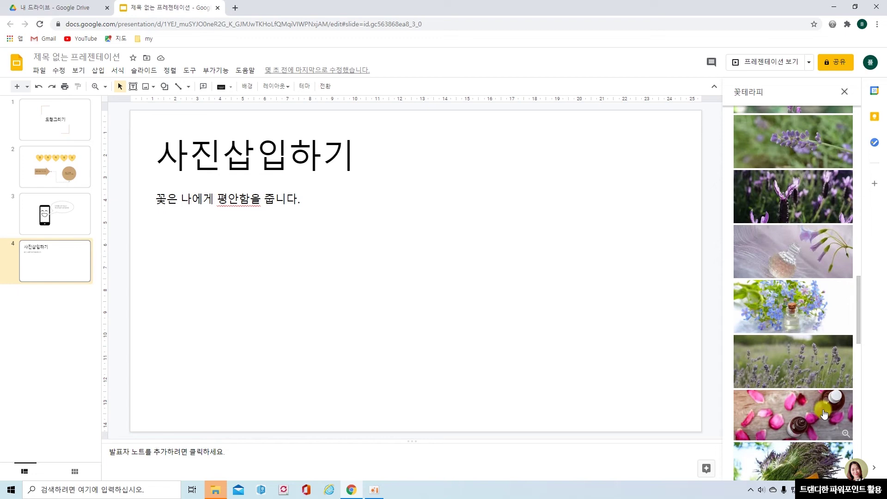
scroll(825, 414, up, 10)
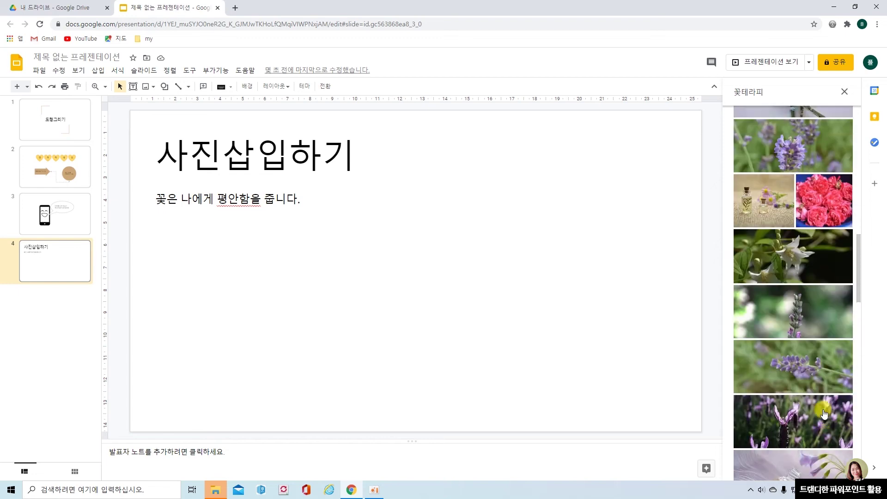
scroll(824, 413, up, 6)
scroll(824, 414, up, 3)
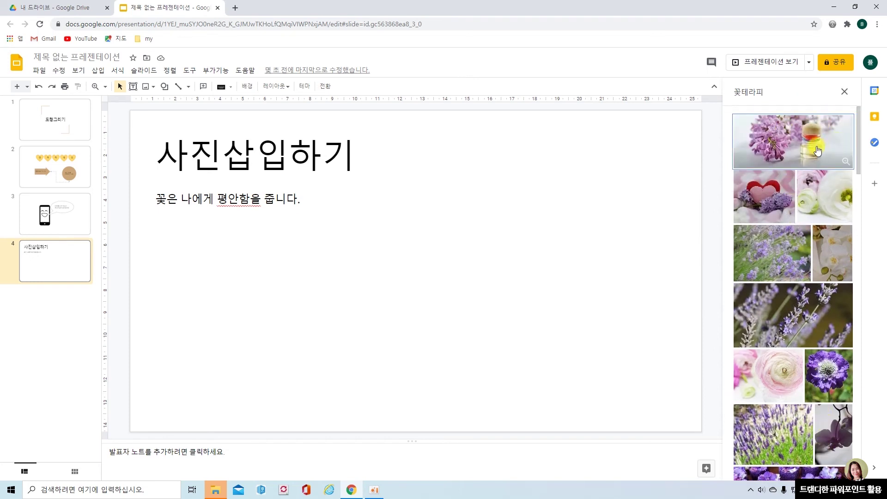
click(788, 145)
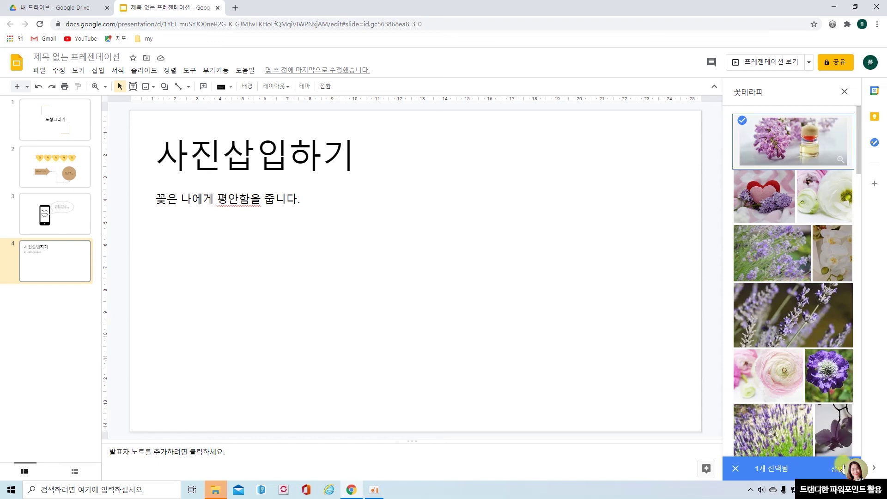
click(839, 469)
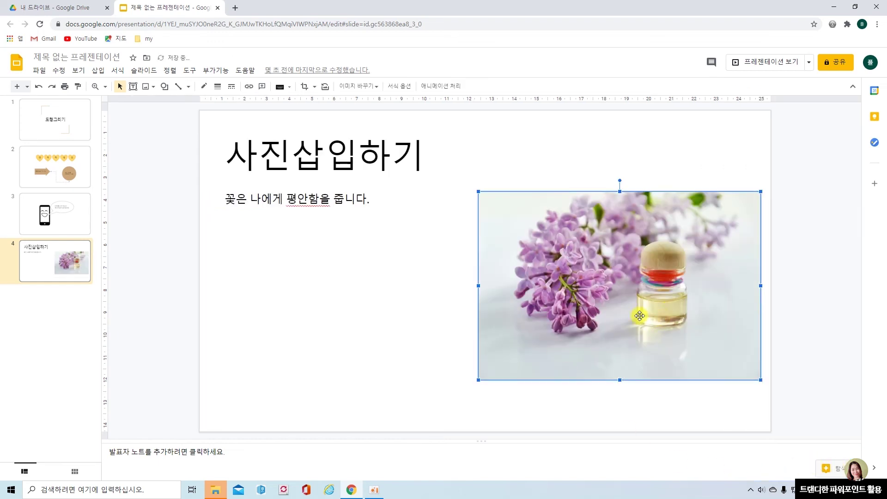
drag(610, 302, 582, 294)
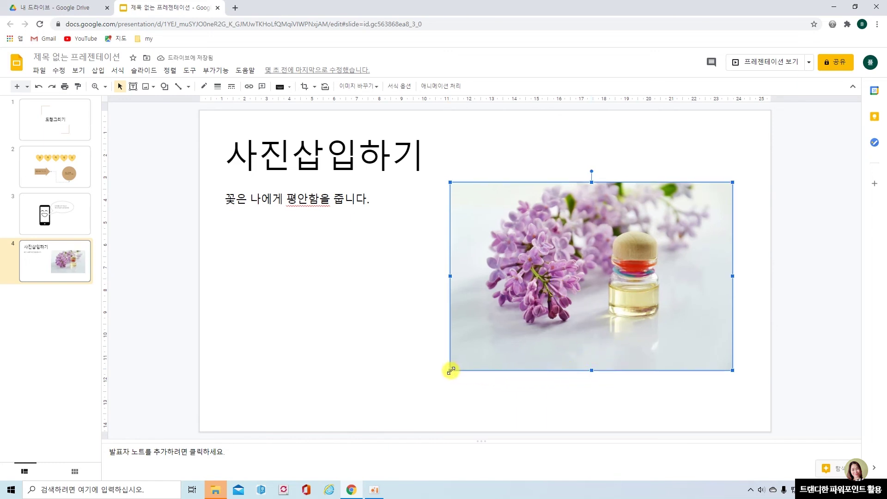
drag(451, 370, 503, 348)
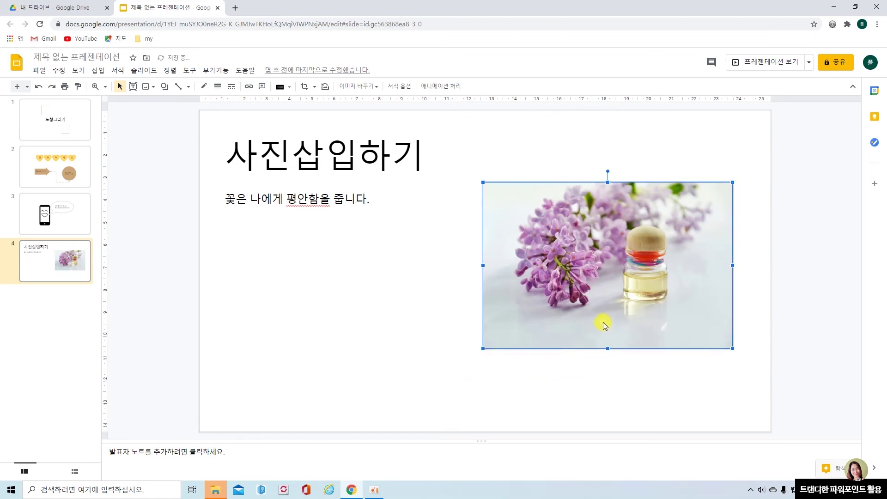